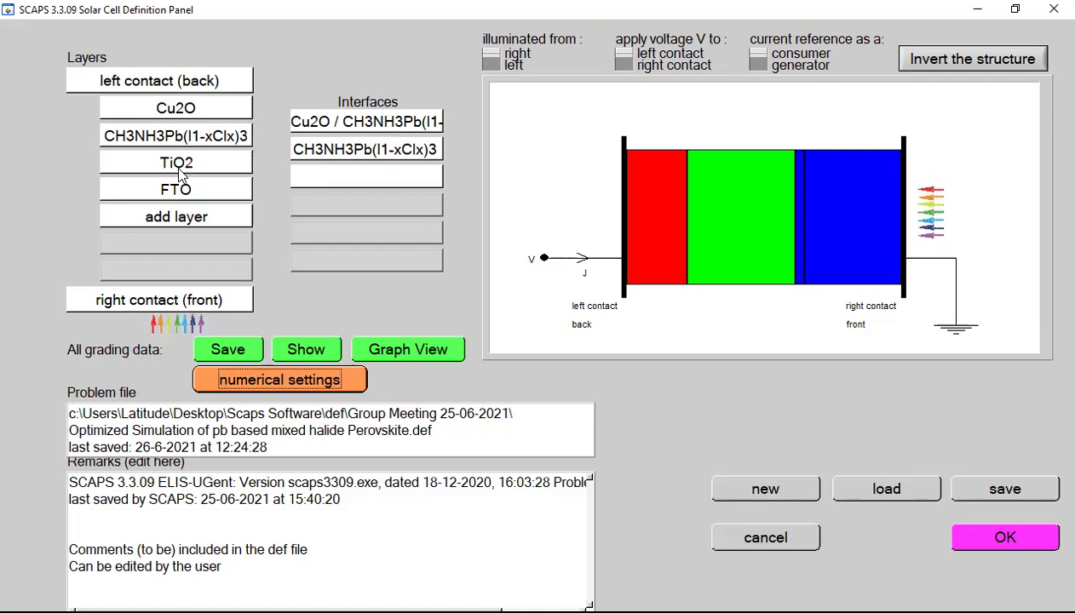
# Accept the perovskite cell definition with Cu2O, CH3NH3Pb(I1-xClx)3, TiO2 and FTO layers
pyautogui.click(1013, 538)
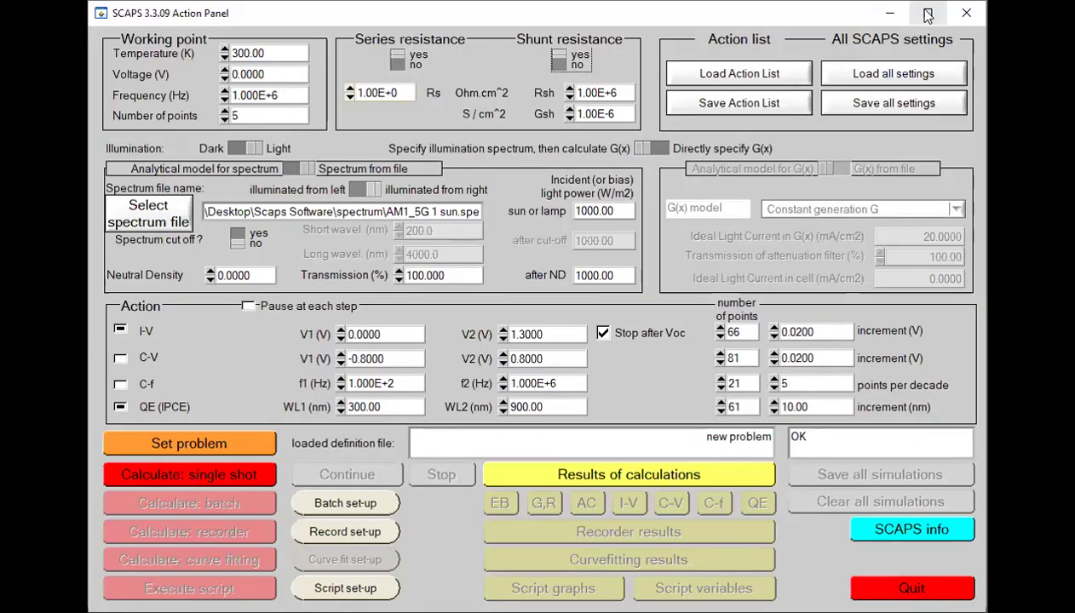
# In Batch set-up, add a thickness variation on CH3NH3Pb(I1-xClx)3 (L2), 0.100–1.000 µm in 5 steps
pyautogui.click(927, 15)
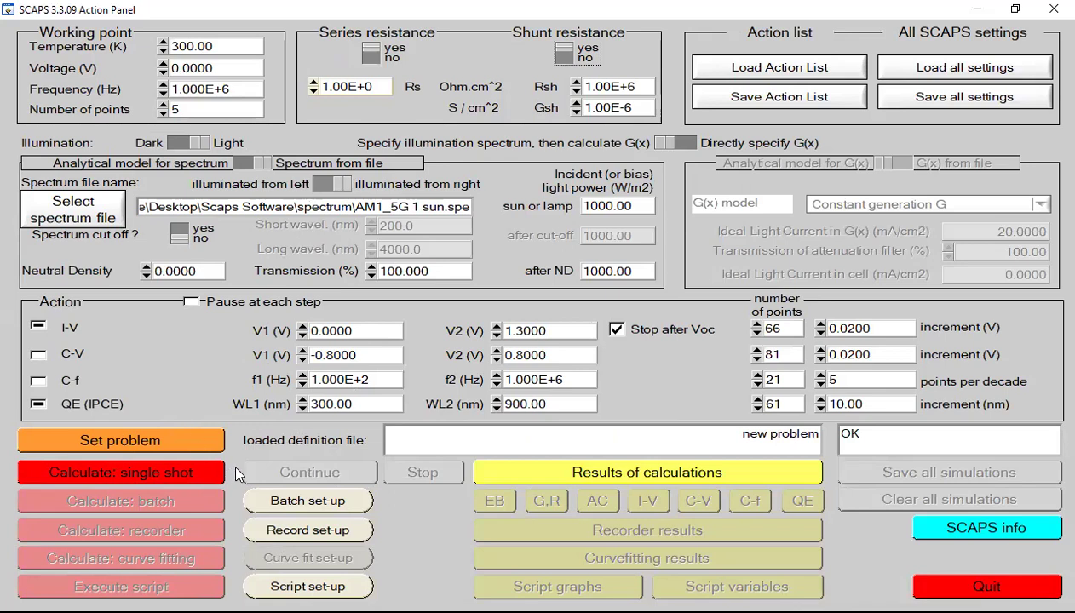
pyautogui.click(295, 504)
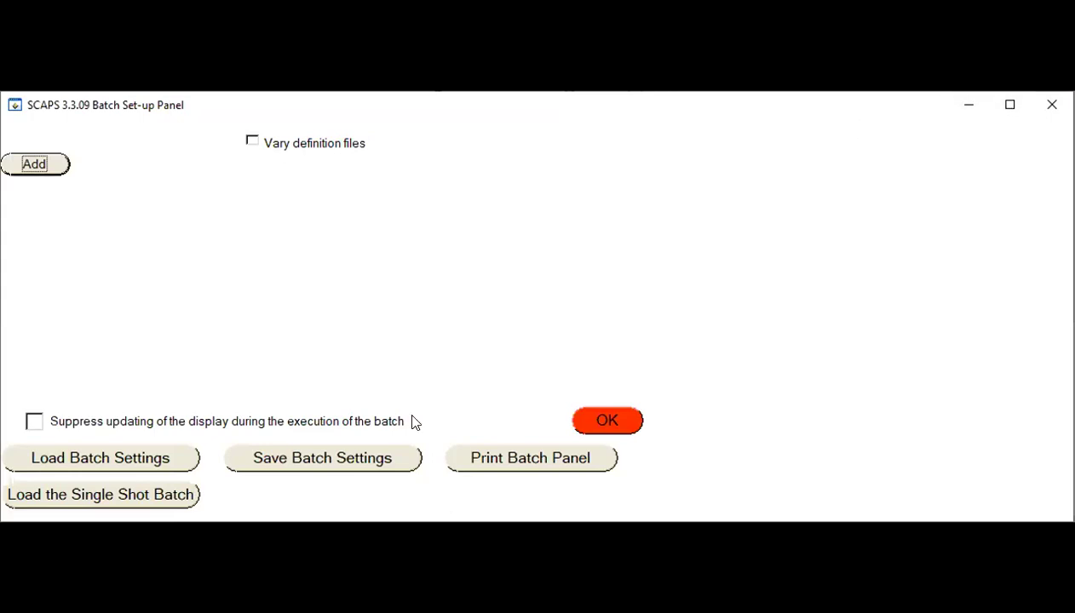
pyautogui.click(34, 166)
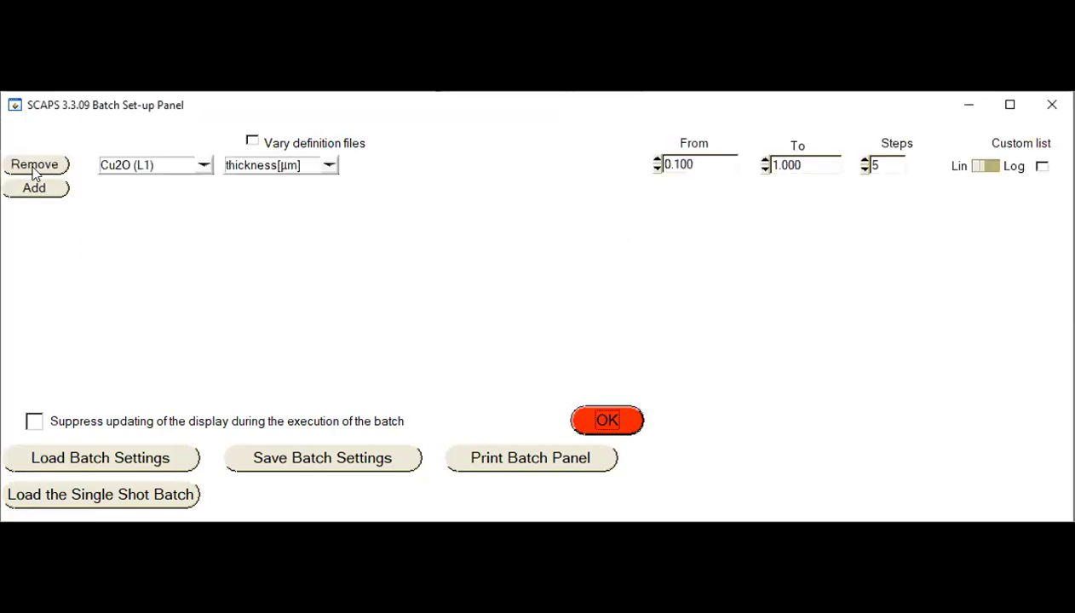
pyautogui.click(205, 168)
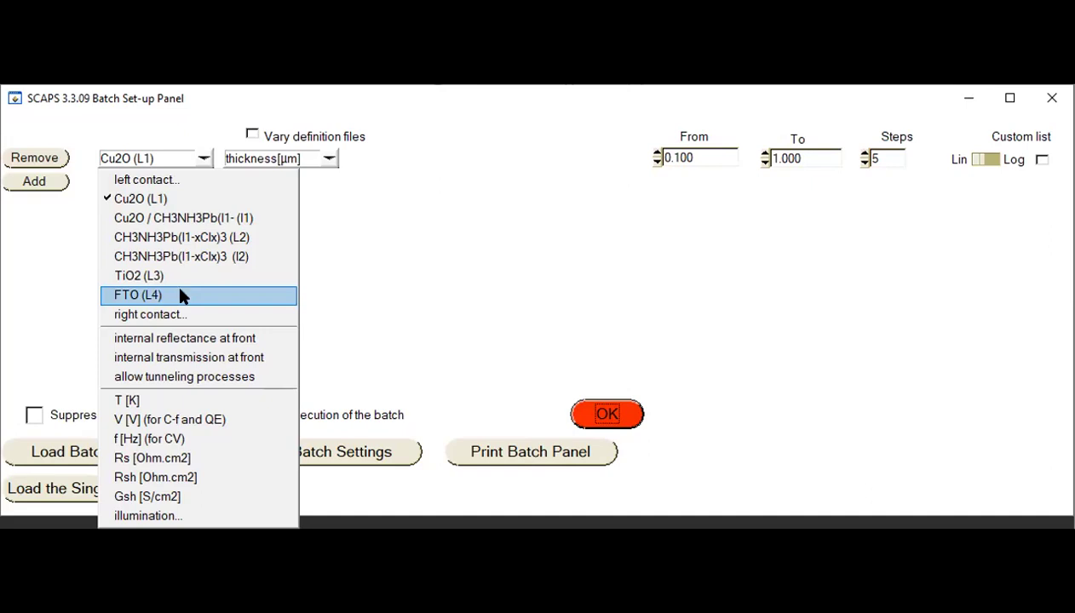
pyautogui.click(204, 244)
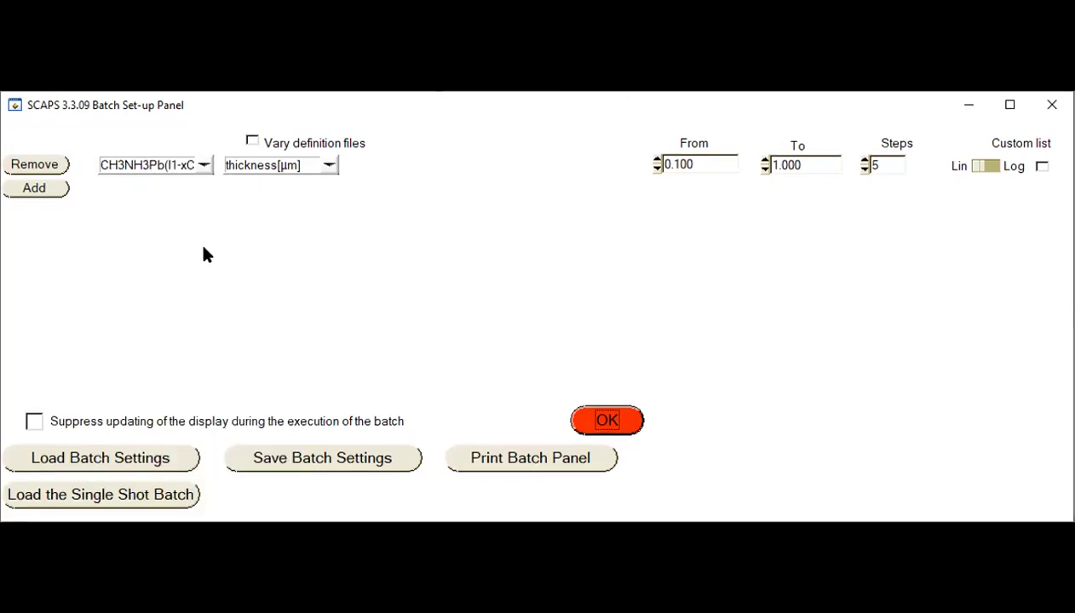
pyautogui.click(327, 166)
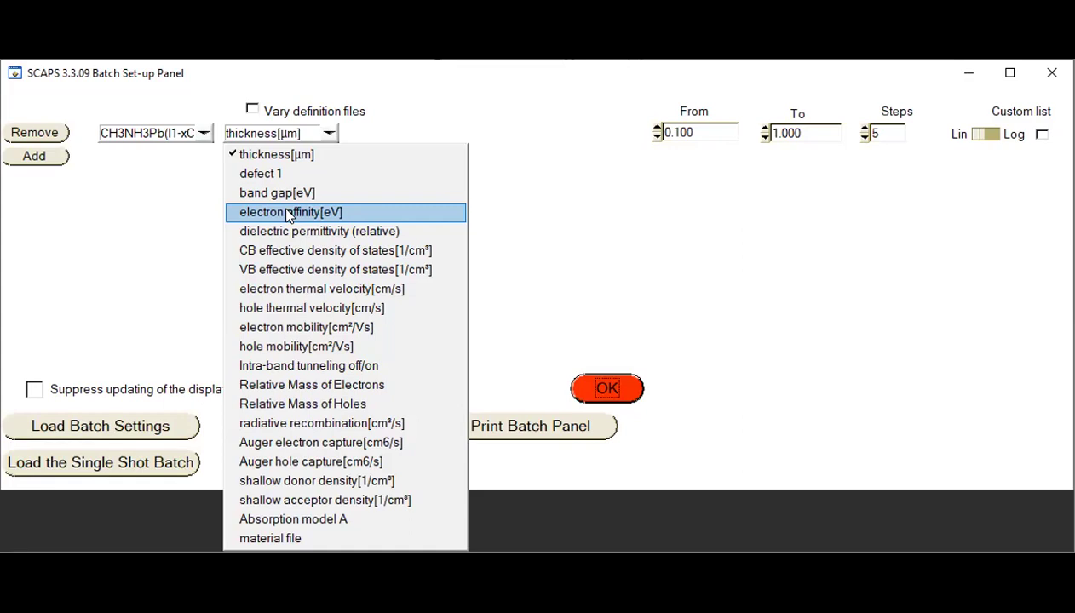
pyautogui.click(192, 201)
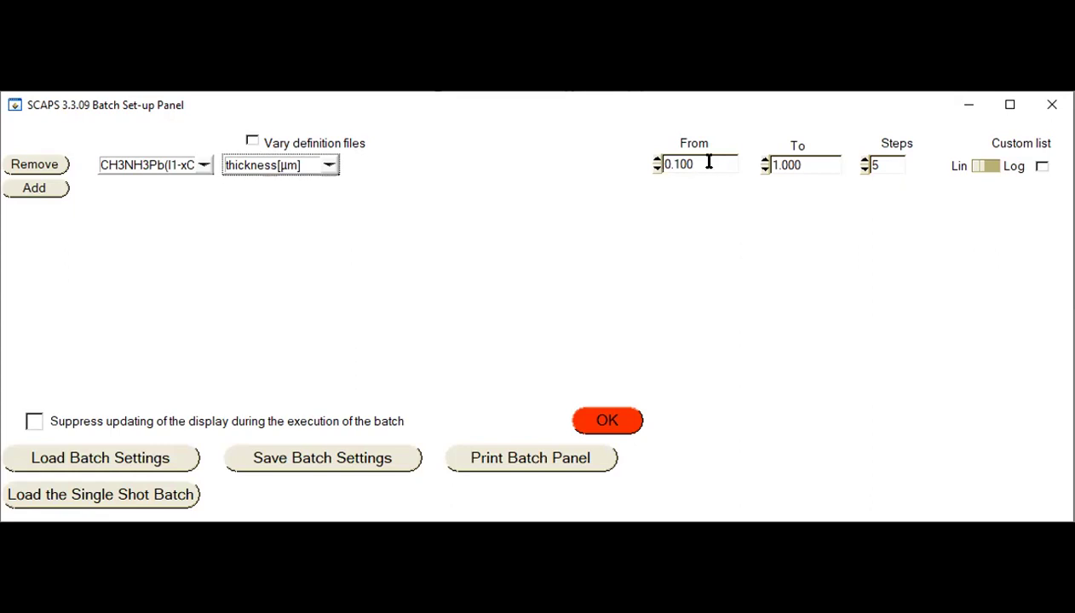
# Confirm the 0.100–1.000 µm, 5-step thickness batch and maximize the Action Panel
pyautogui.click(806, 157)
pyautogui.click(609, 421)
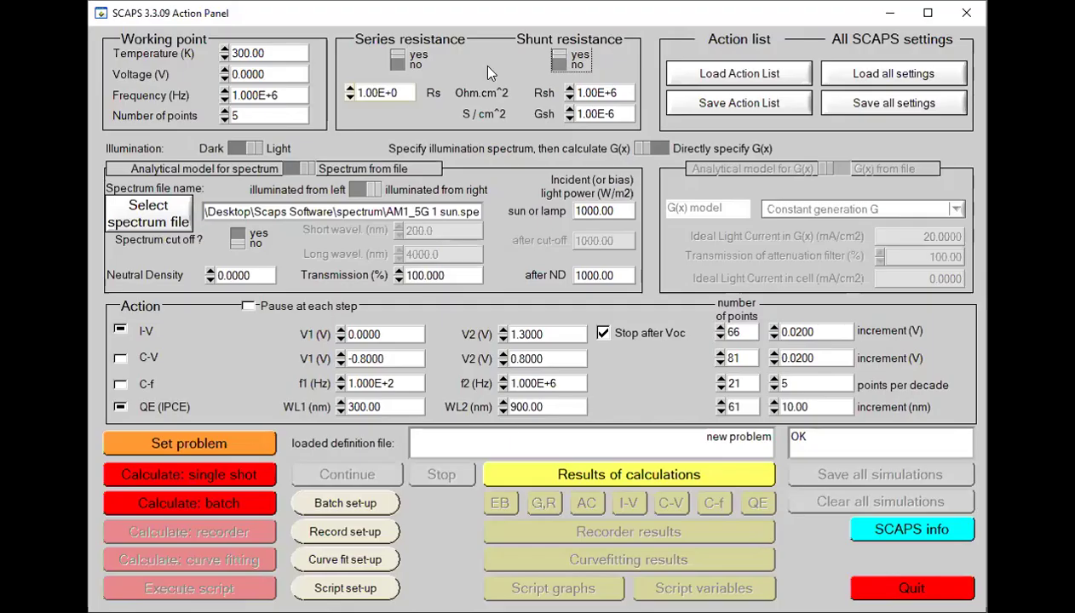
pyautogui.click(928, 13)
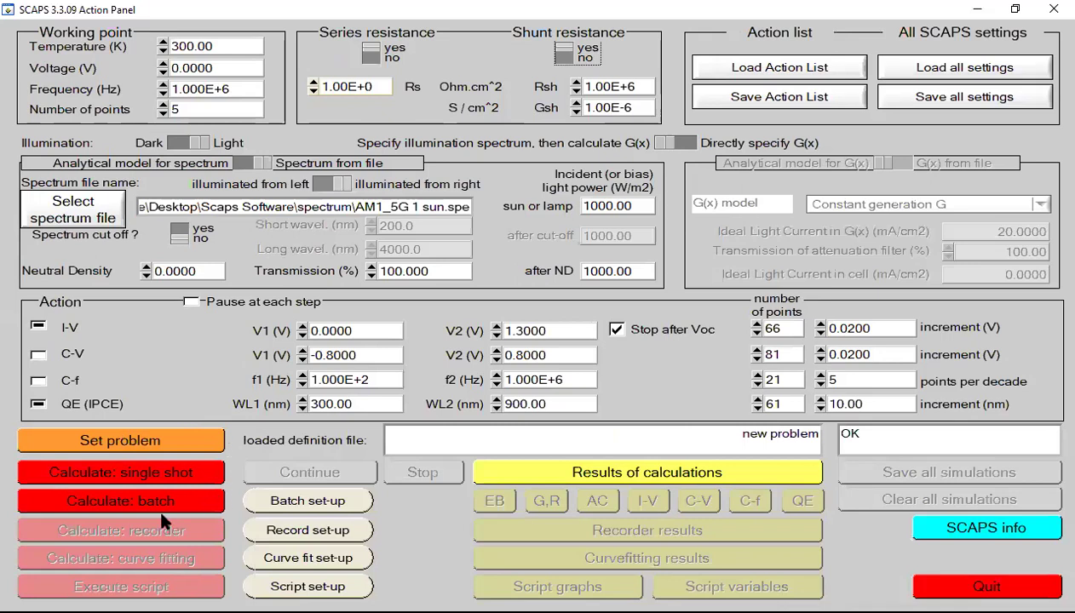
# Run the 5-step thickness batch until the Energy Bands Panel reports completion
pyautogui.click(120, 502)
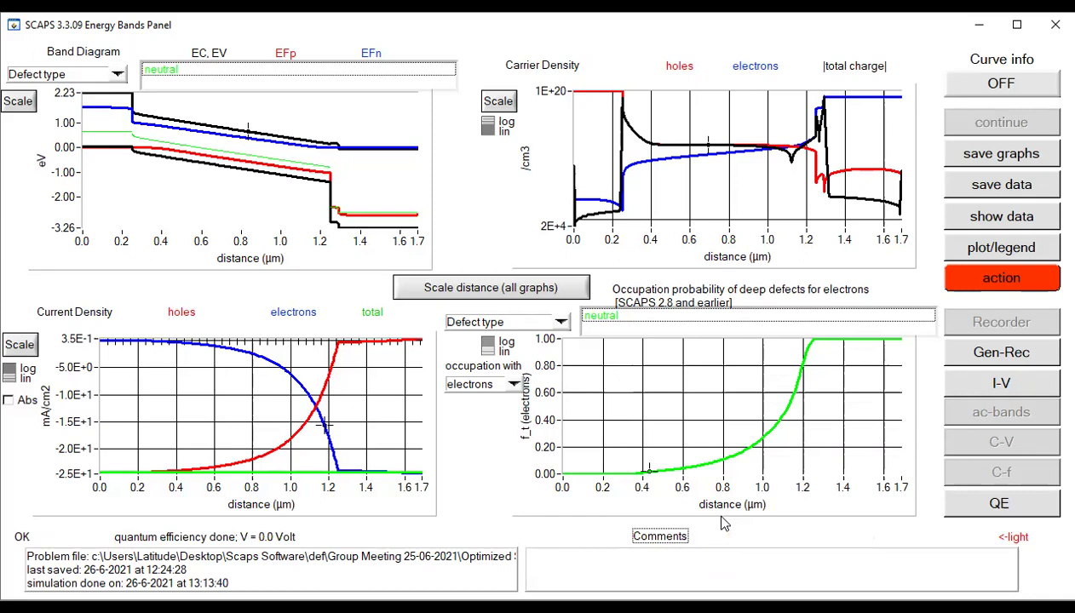
# Show the energy band results as about 920 numeric rows in an output window
pyautogui.click(1007, 192)
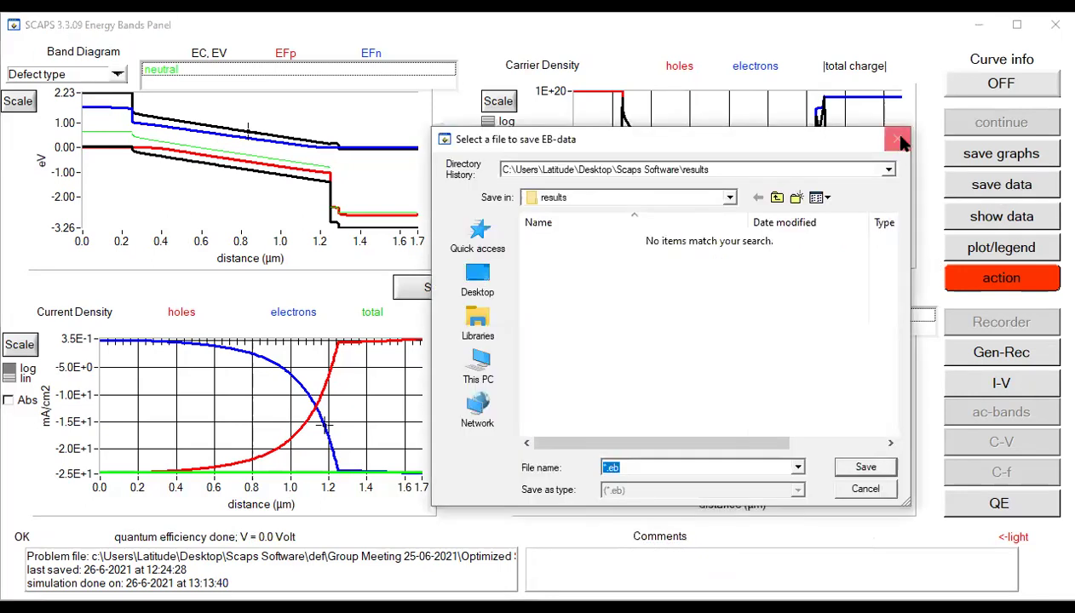
pyautogui.press('Escape')
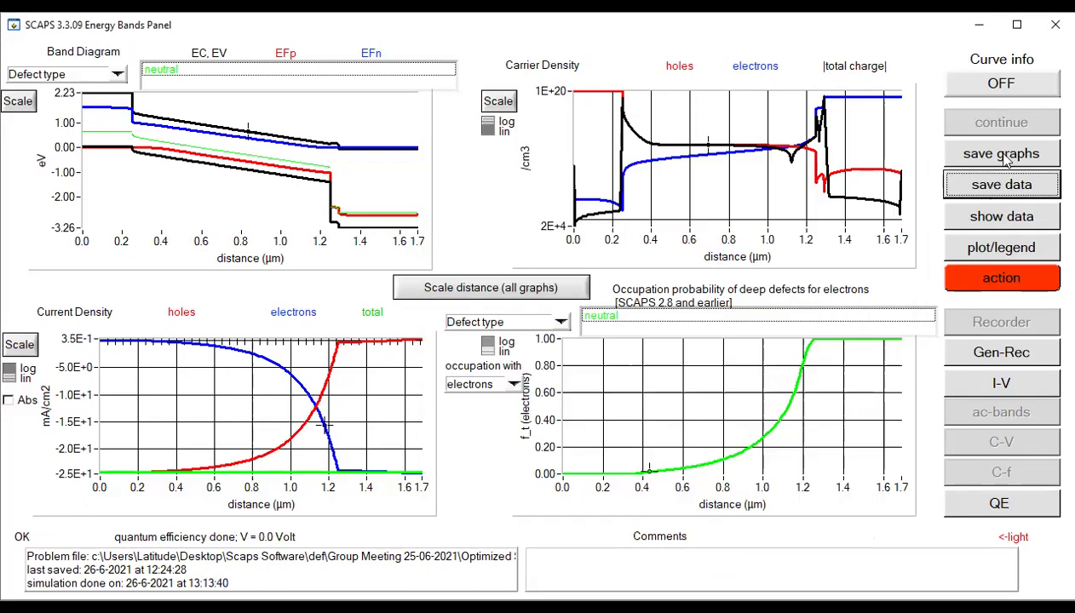
pyautogui.click(998, 218)
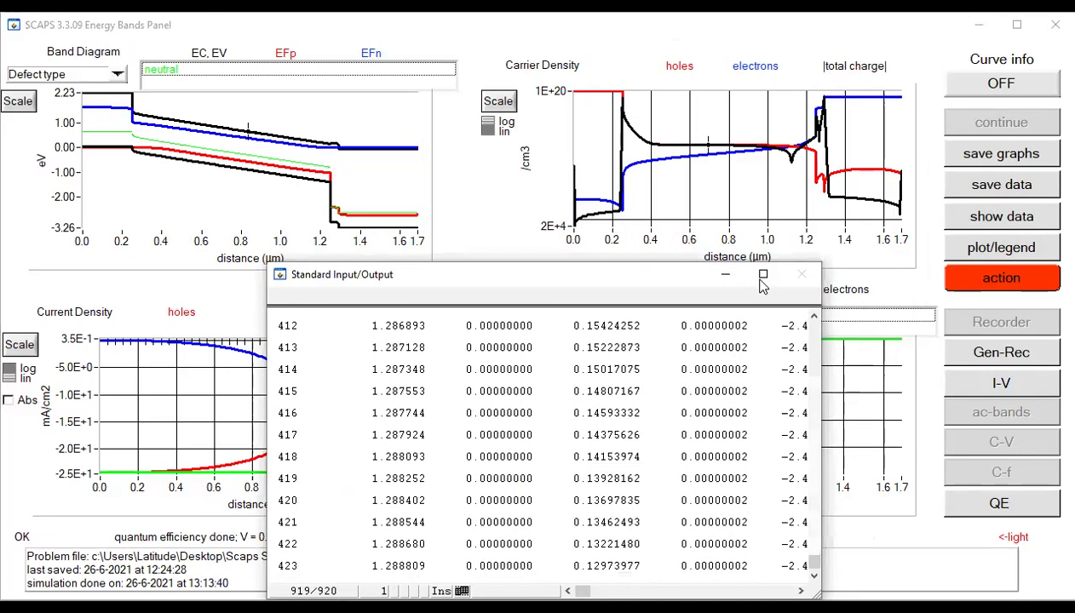
# Scroll through the enlarged energy band data table, then close it to reveal the graphs
pyautogui.click(763, 278)
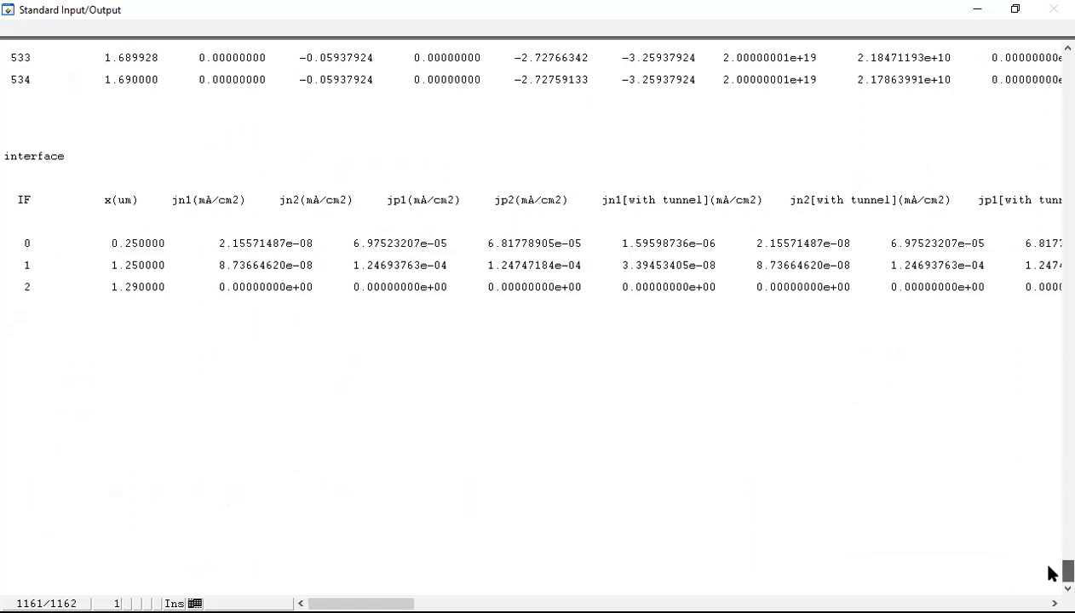
pyautogui.scroll(10, 1050, 574)
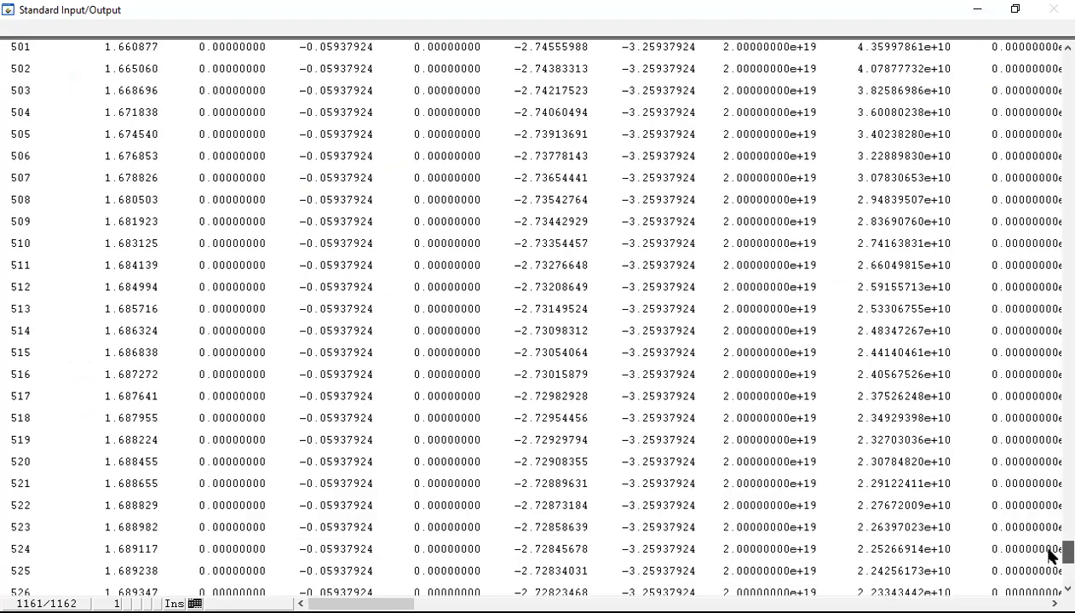
pyautogui.moveTo(1048, 549); pyautogui.dragTo(1052, 577)
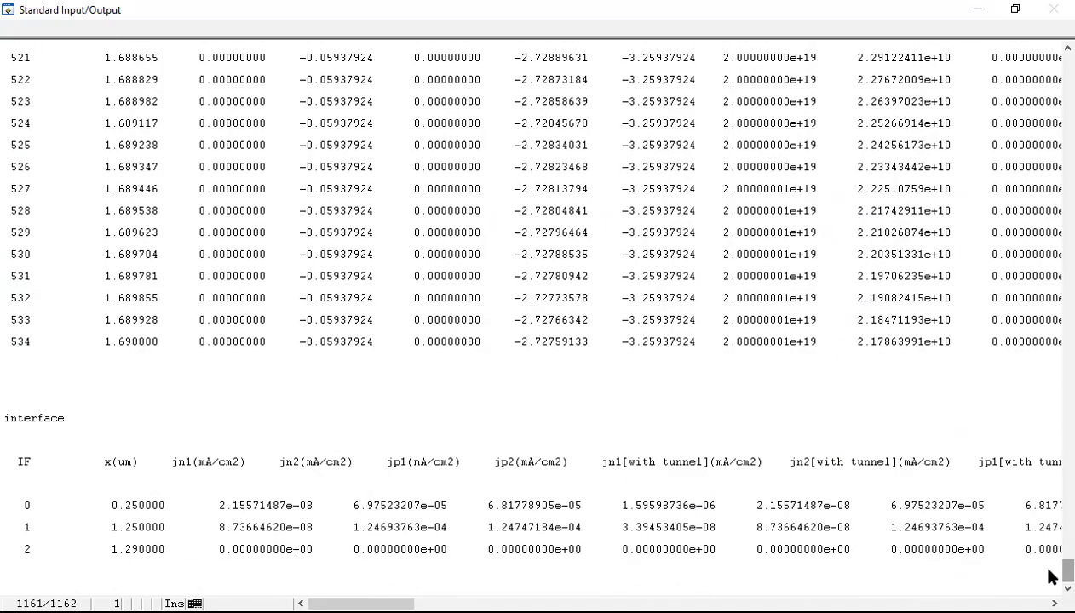
pyautogui.click(1014, 10)
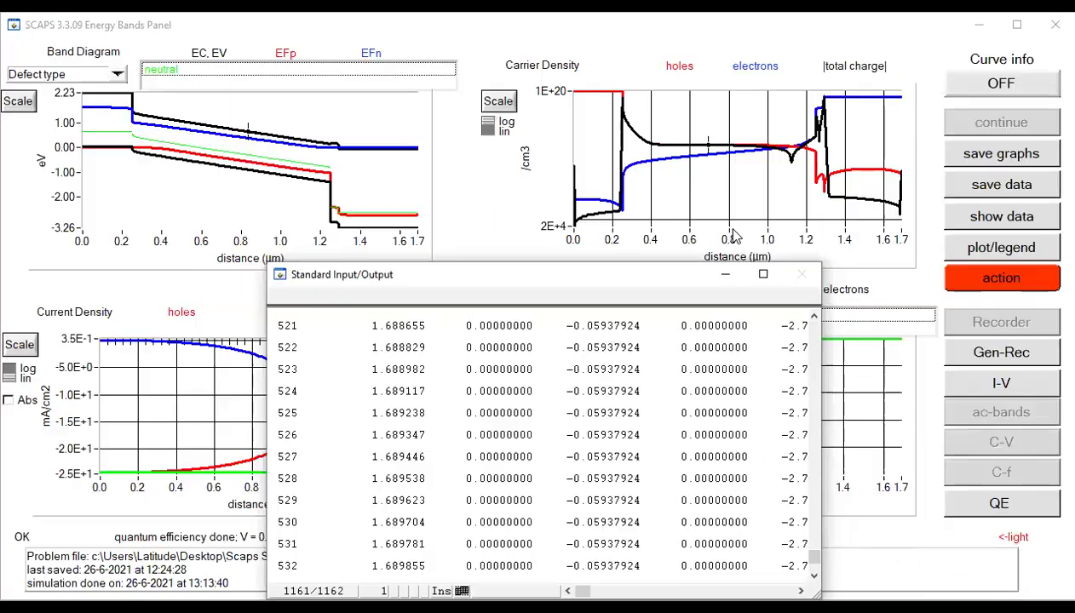
pyautogui.click(724, 276)
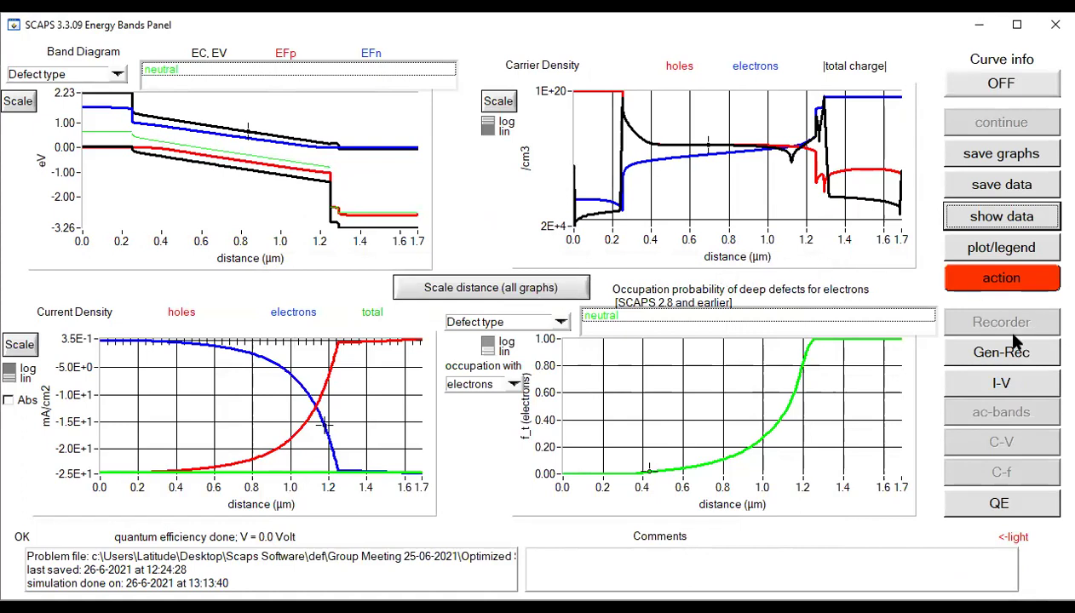
# Close the Energy Bands Panel, maximize the Action Panel and clear all simulations
pyautogui.click(1003, 289)
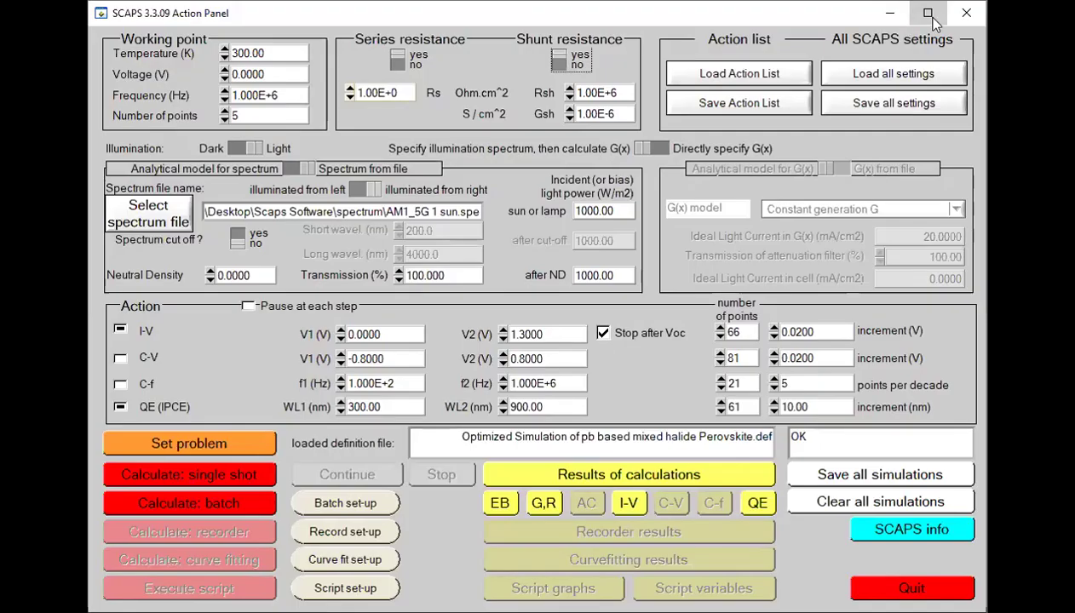
pyautogui.click(925, 14)
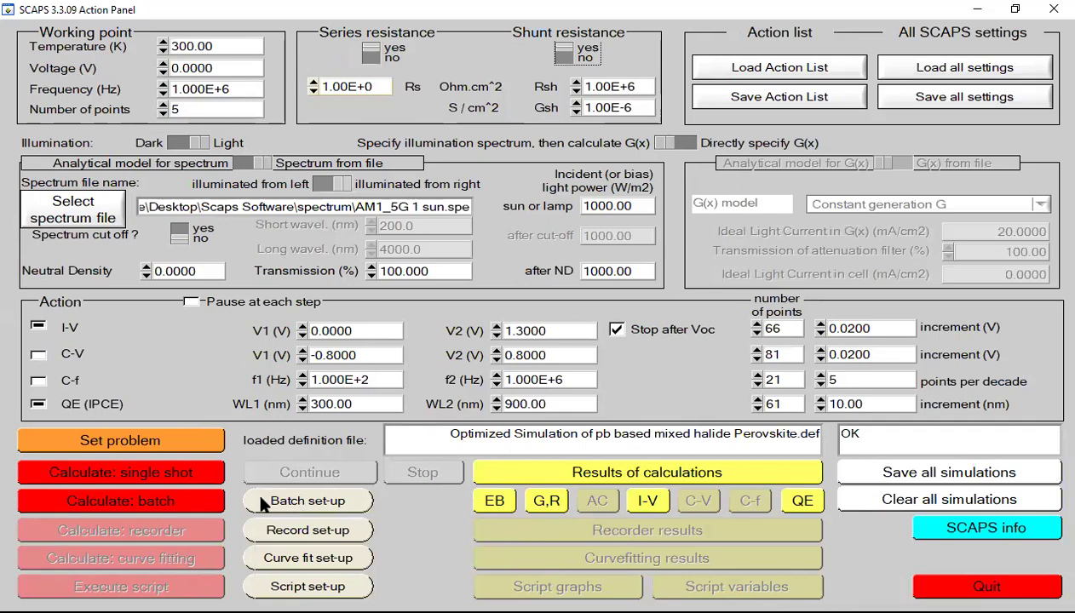
pyautogui.click(890, 505)
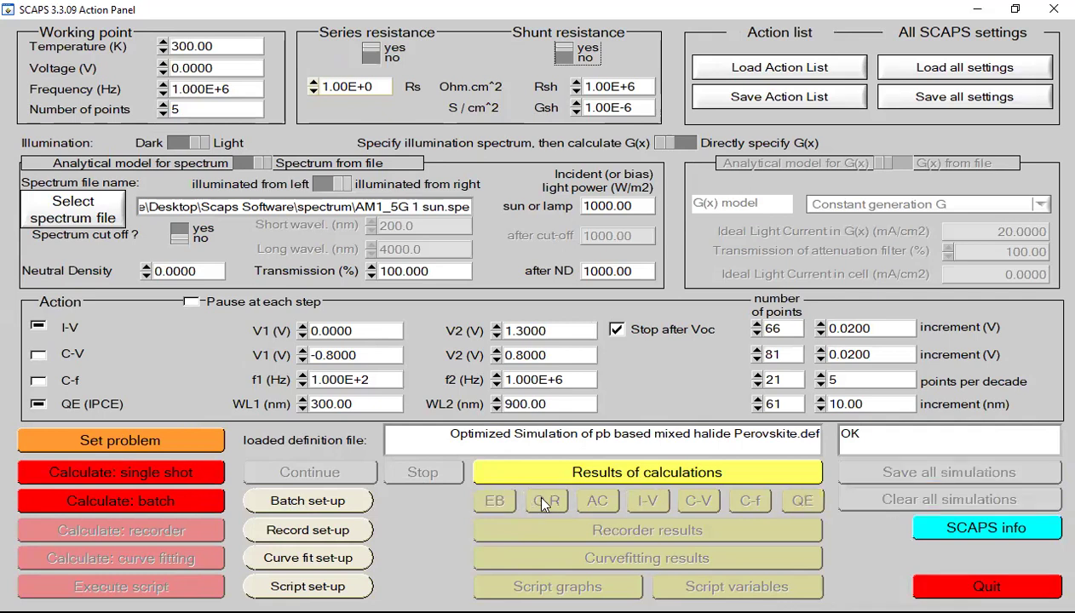
# In a full-screen Batch set-up, remove the old thickness row and add a new row
pyautogui.click(340, 510)
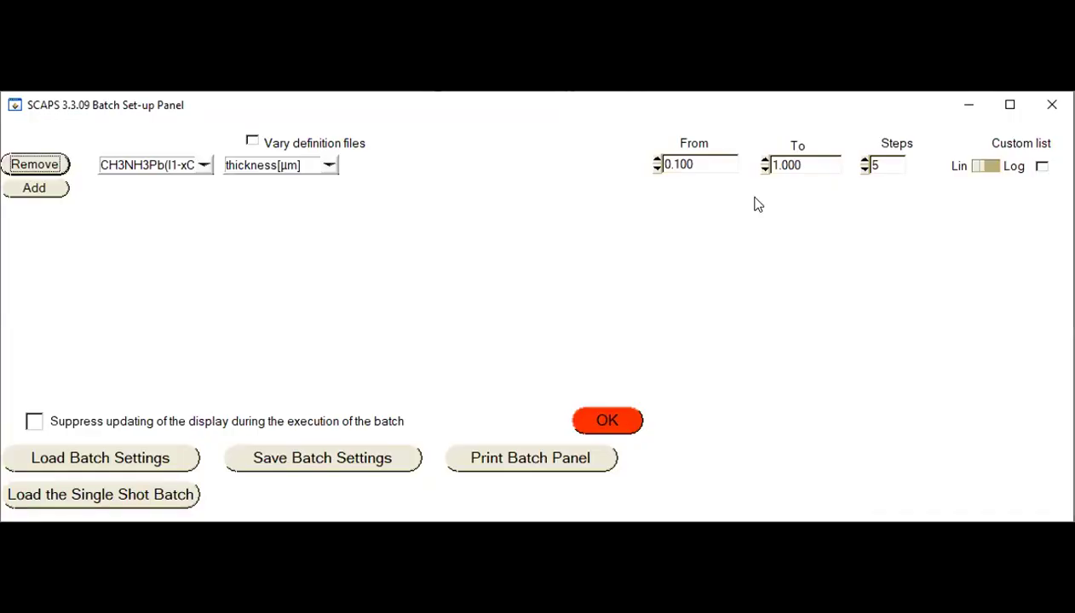
pyautogui.click(1007, 105)
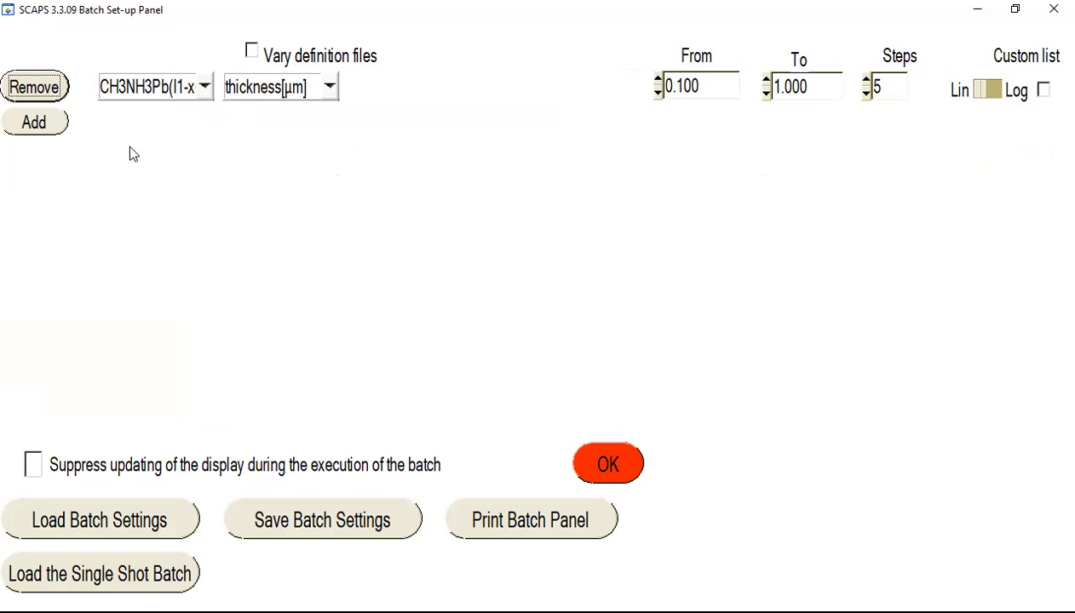
pyautogui.click(34, 88)
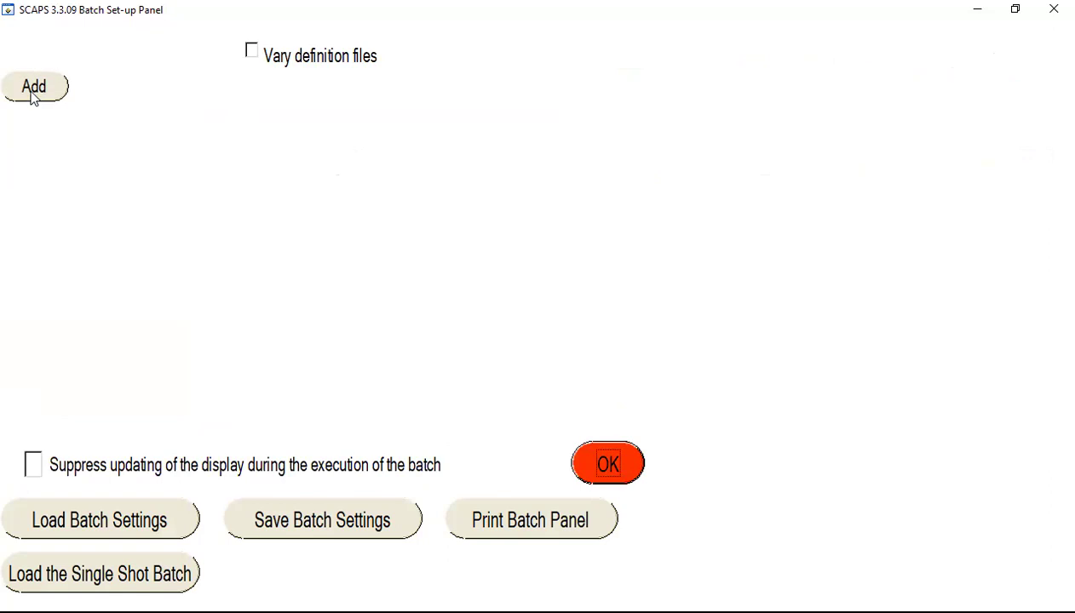
pyautogui.click(34, 88)
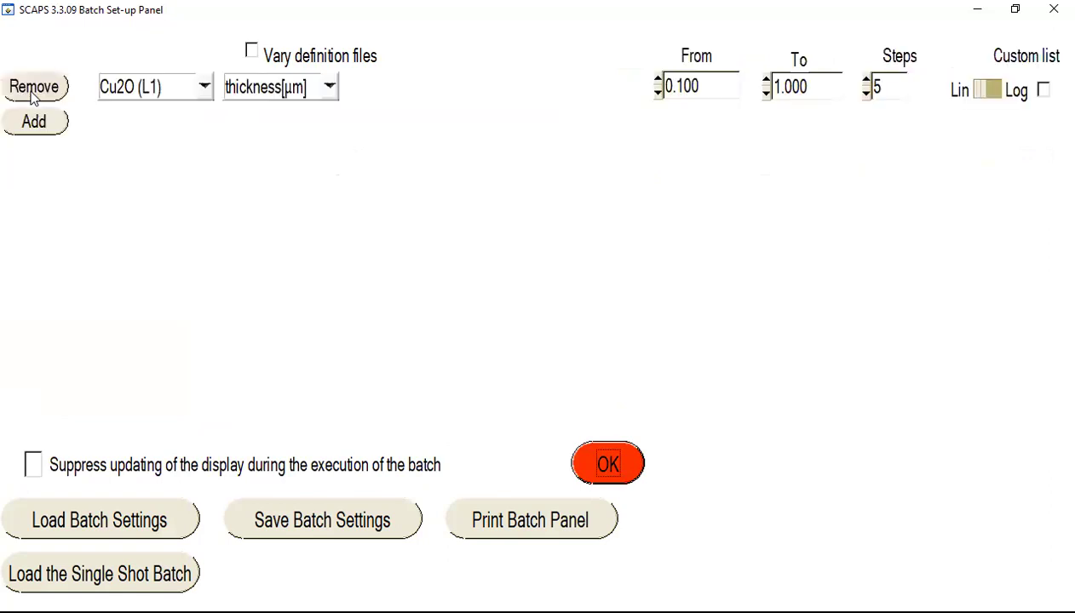
# Make the new row vary band gap [eV] of CH3NH3Pb(I1-xClx)3 (L2) and confirm
pyautogui.click(203, 87)
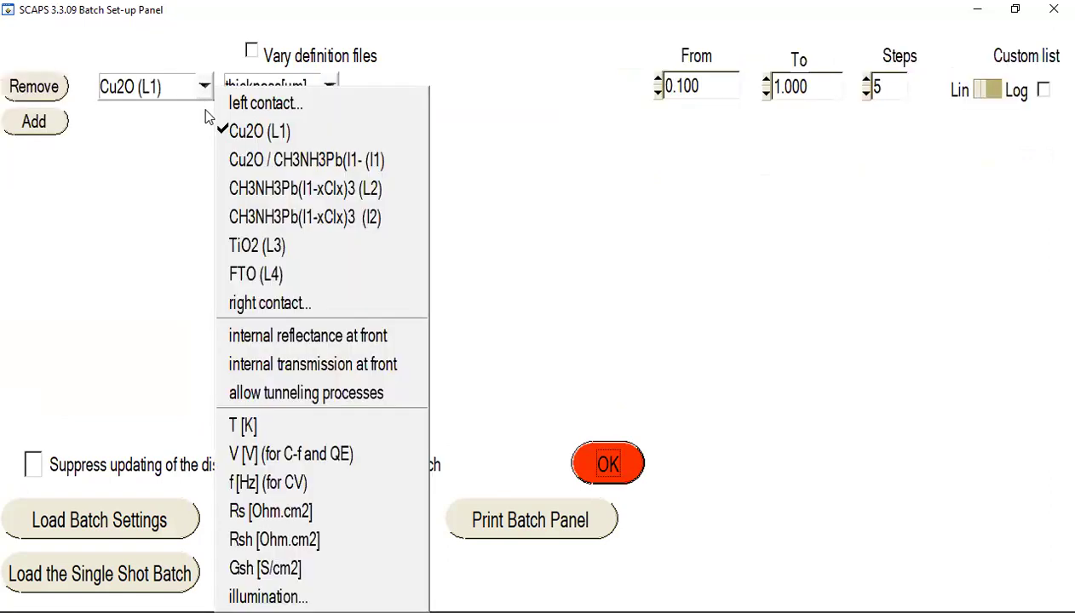
pyautogui.click(246, 218)
pyautogui.click(327, 89)
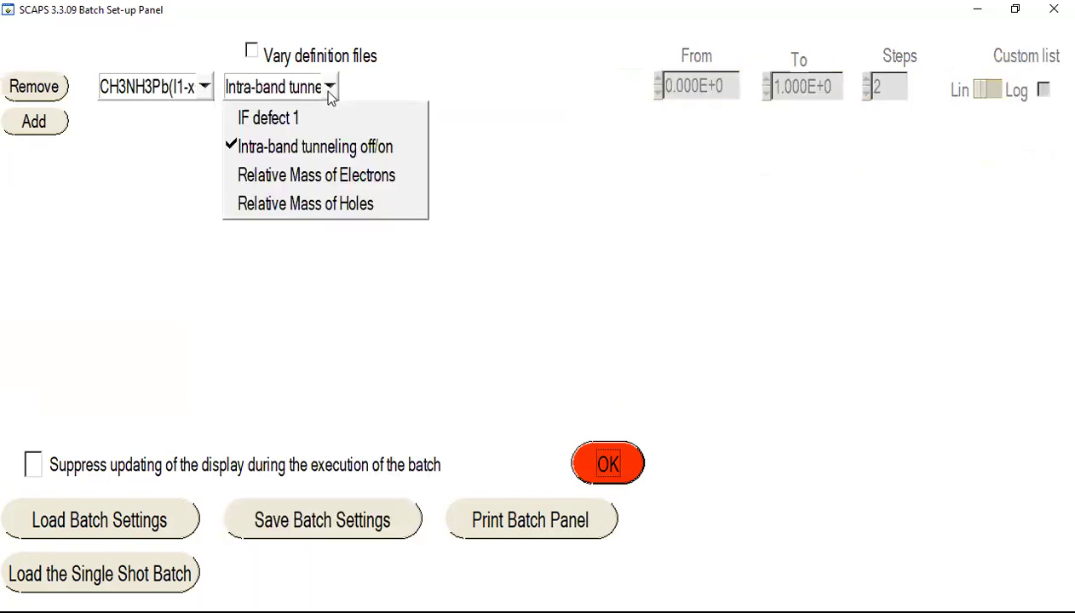
pyautogui.click(204, 92)
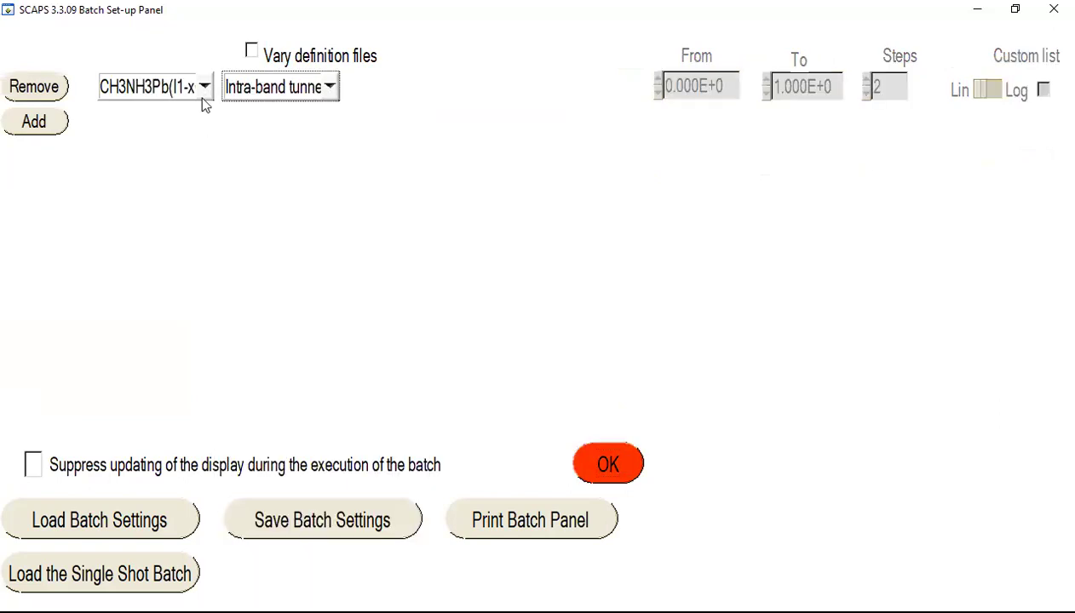
pyautogui.click(205, 88)
pyautogui.click(256, 184)
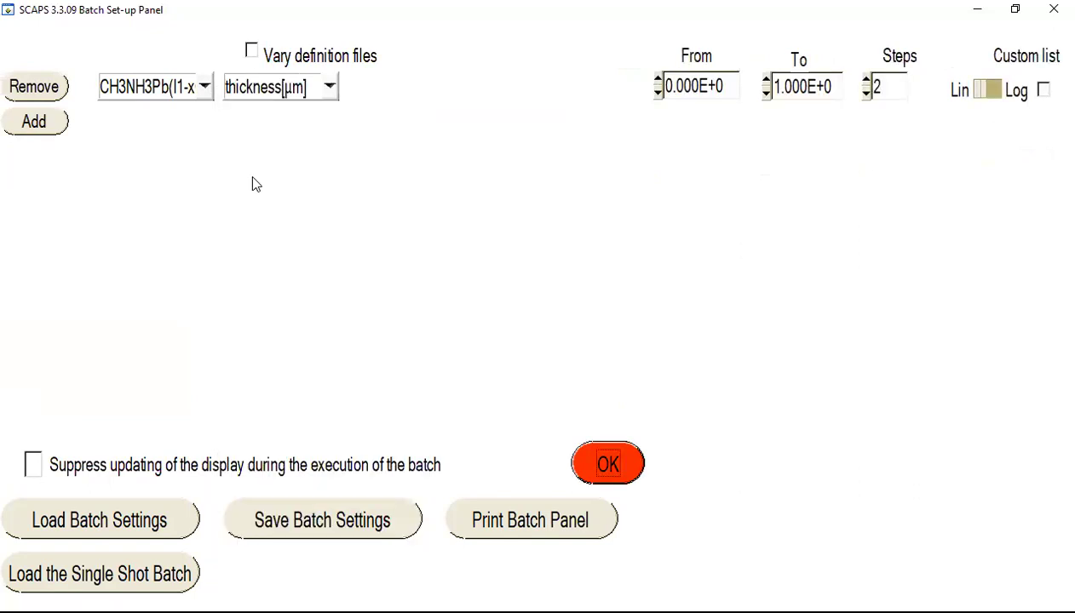
pyautogui.click(328, 89)
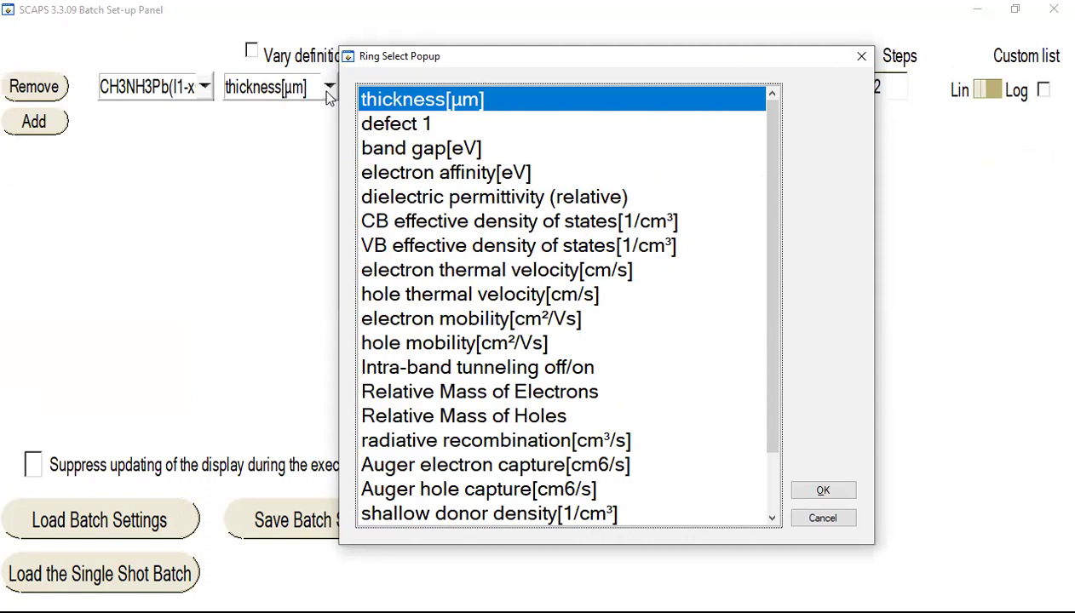
pyautogui.click(409, 150)
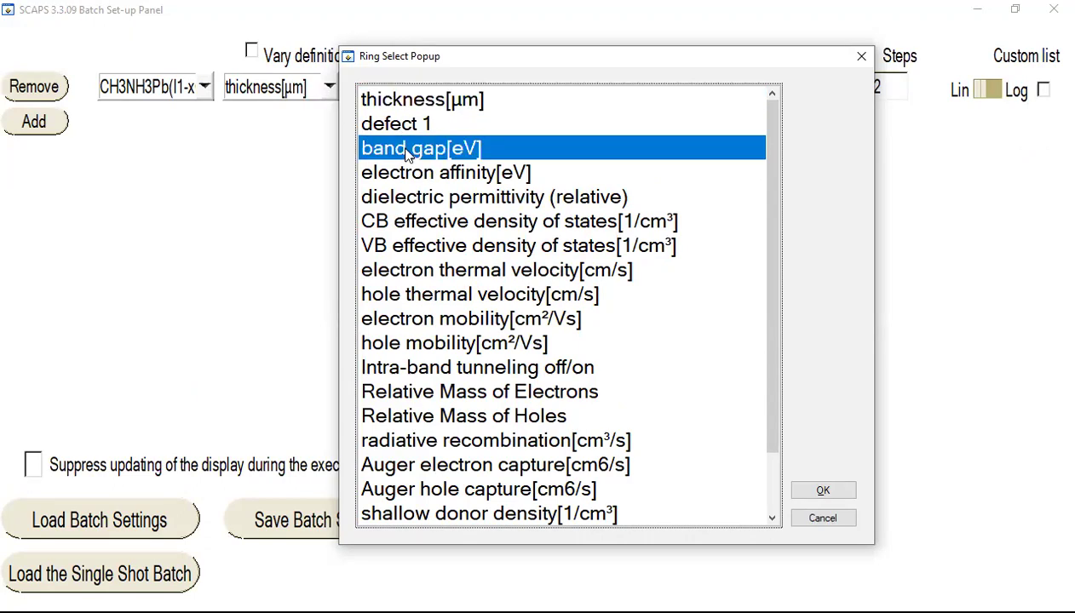
pyautogui.click(823, 490)
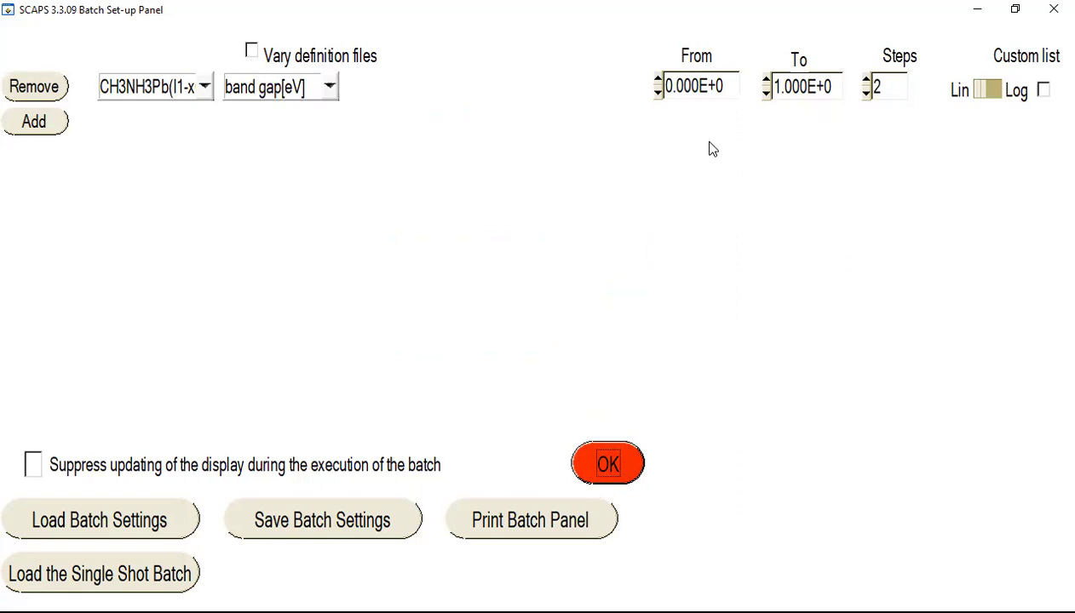
# Set the band gap sweep from 1.55 to 1.85 eV in 4 steps and accept it
pyautogui.moveTo(723, 86); pyautogui.dragTo(668, 91)
pyautogui.press('BackSpace')
pyautogui.write('1.55')
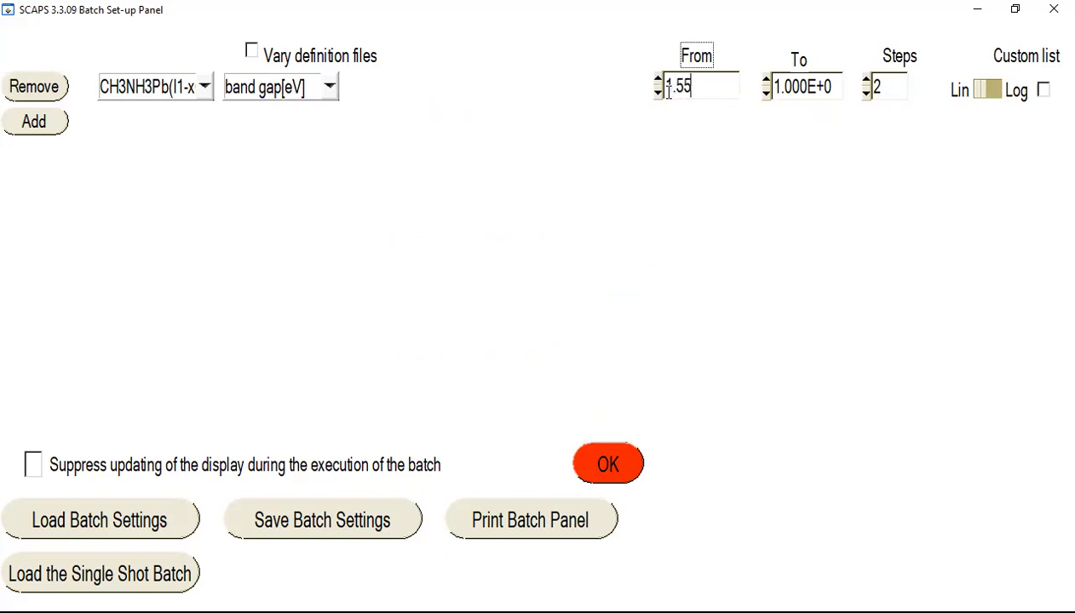
pyautogui.click(829, 85)
pyautogui.press('BackSpace')
pyautogui.press('BackSpace')
pyautogui.press('BackSpace')
pyautogui.moveTo(829, 85); pyautogui.dragTo(768, 89)
pyautogui.press('BackSpace')
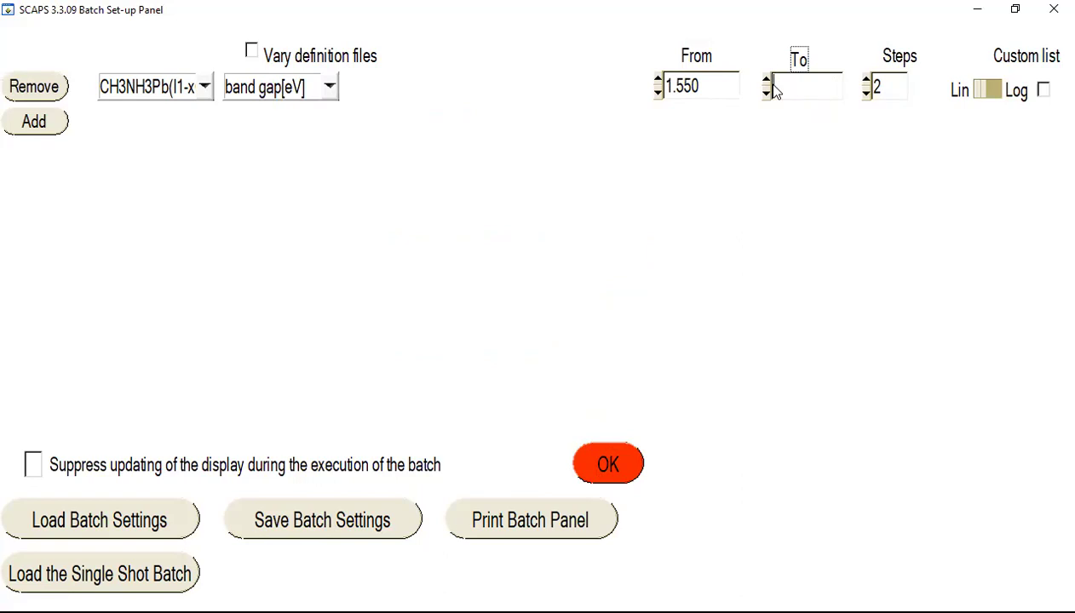
pyautogui.write('1.85')
pyautogui.click(896, 86)
pyautogui.press('BackSpace')
pyautogui.write('4')
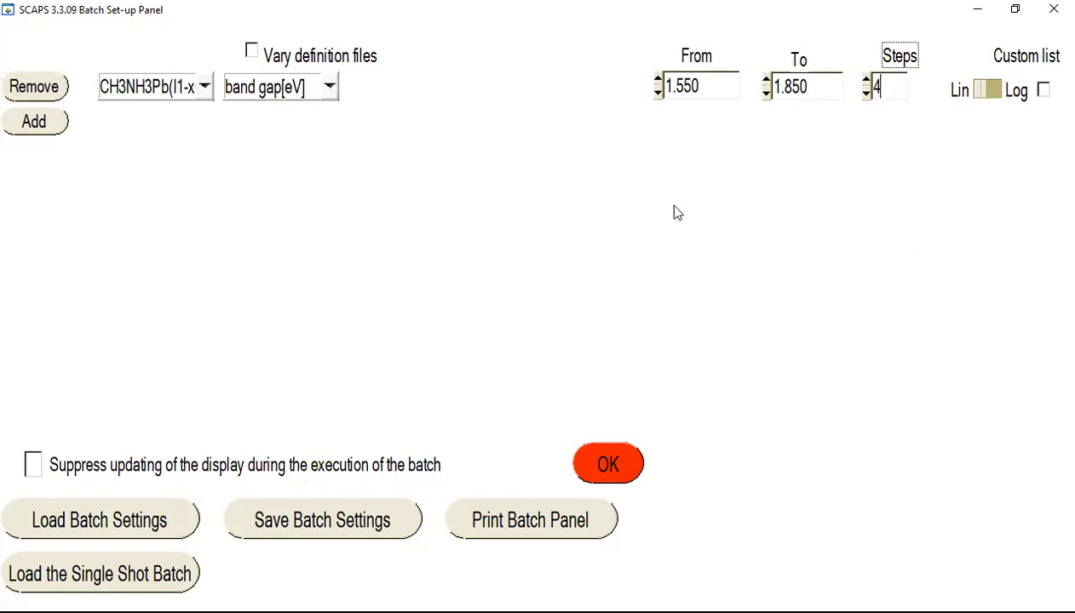
pyautogui.click(610, 471)
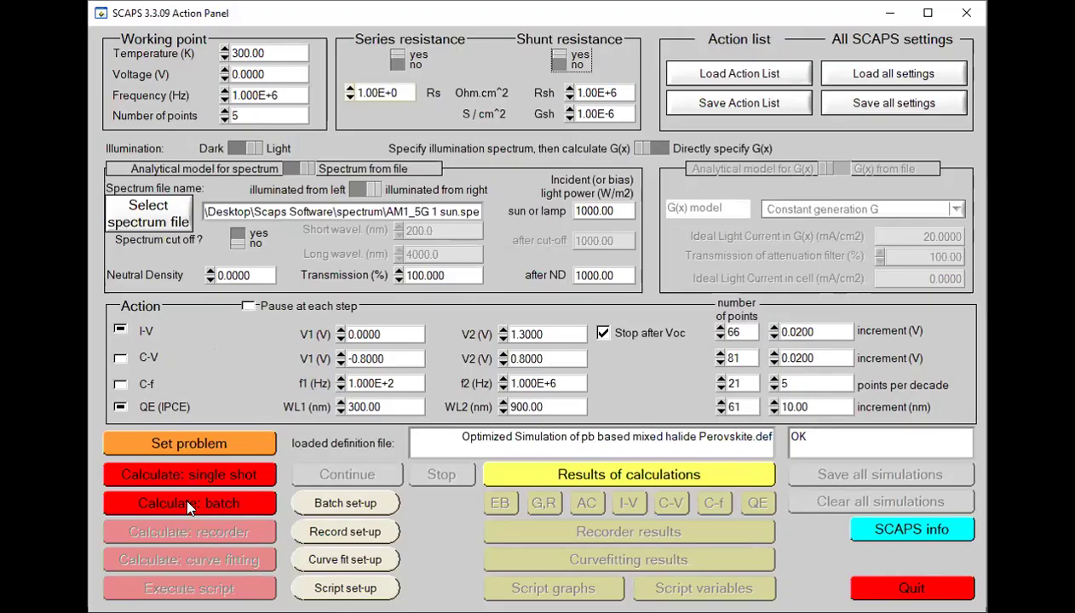
# Maximize the Action Panel and run the 4-step band gap batch calculation
pyautogui.click(928, 13)
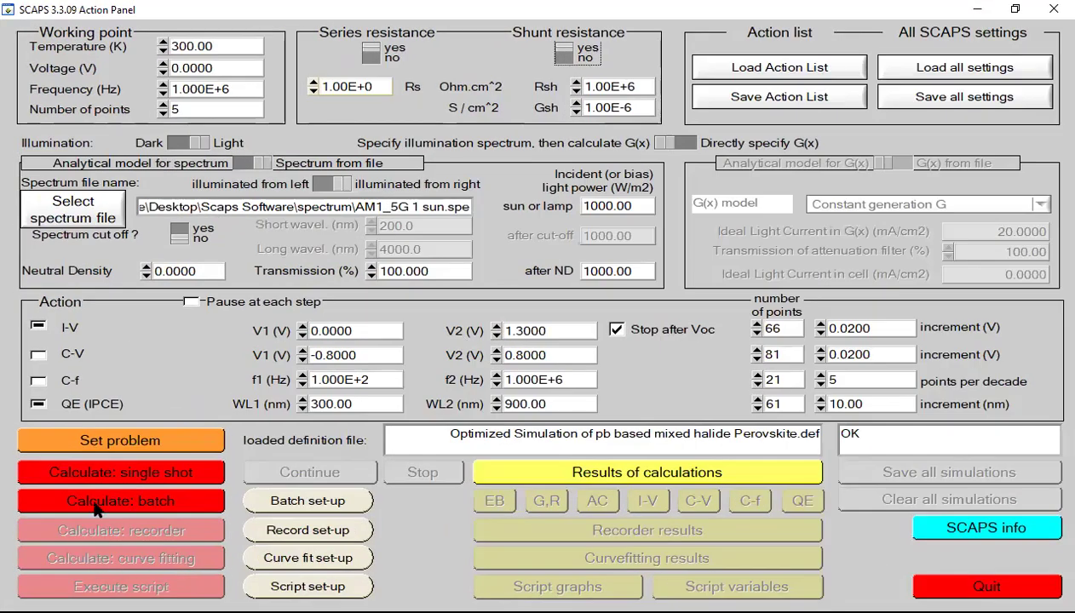
pyautogui.click(108, 502)
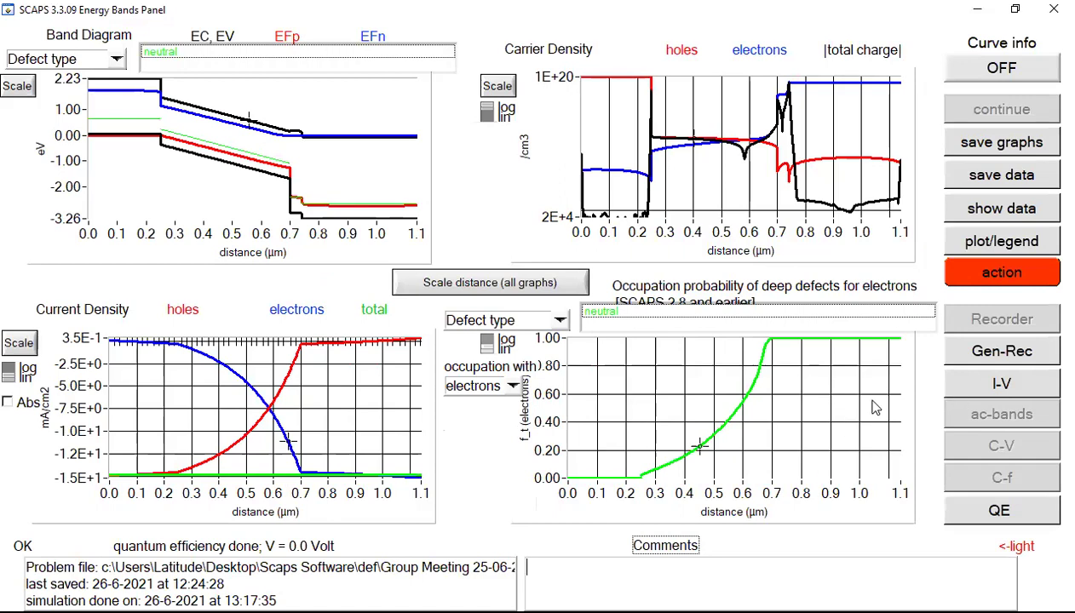
# View the four band-gap sweep I-V curves full screen, then return to a maximized Action Panel
pyautogui.click(981, 385)
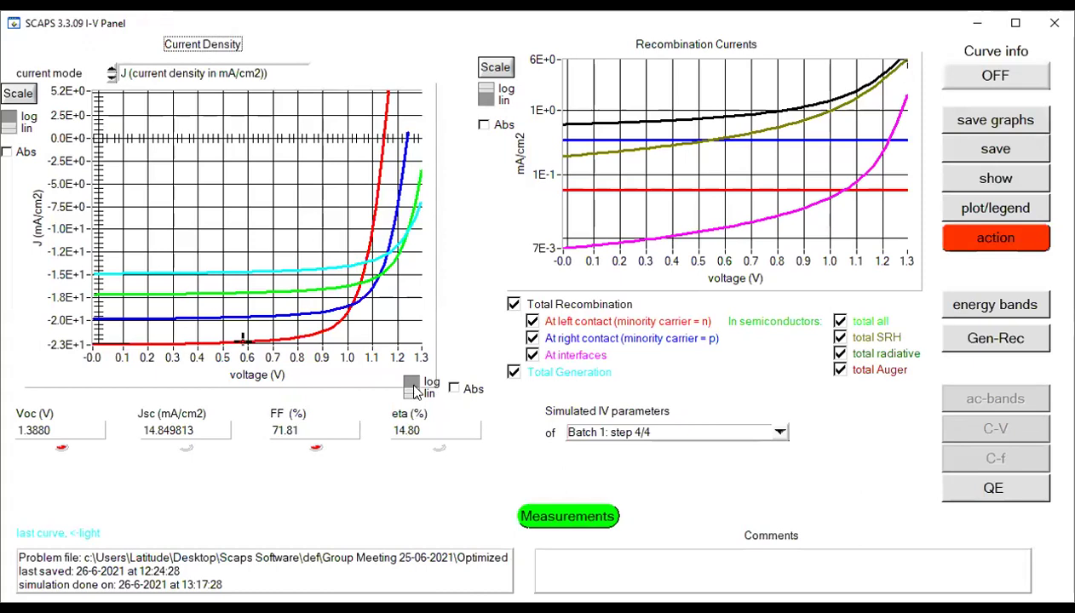
pyautogui.click(1015, 23)
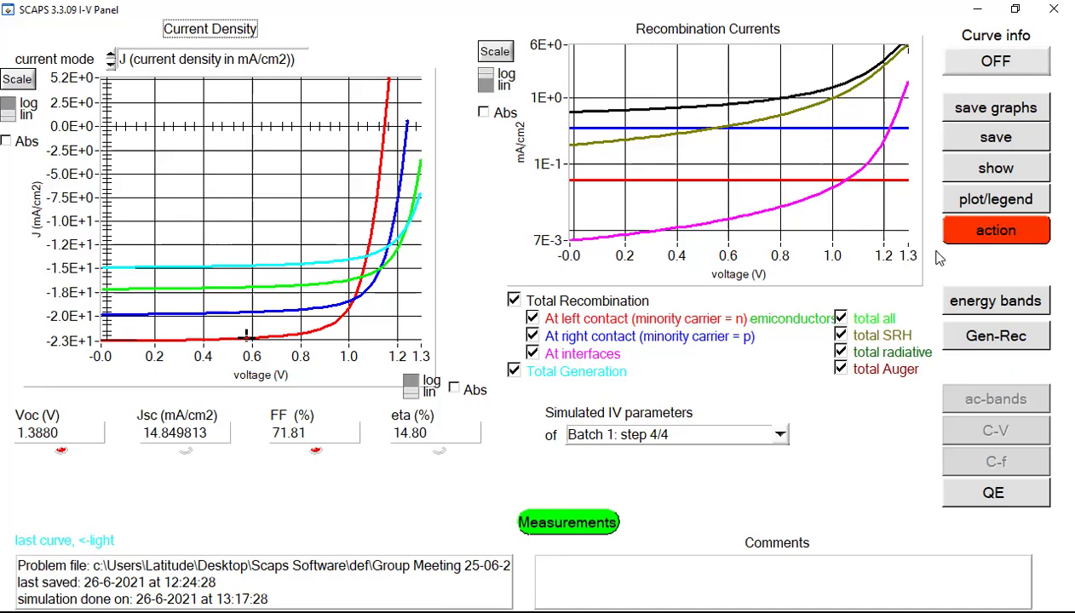
pyautogui.click(985, 243)
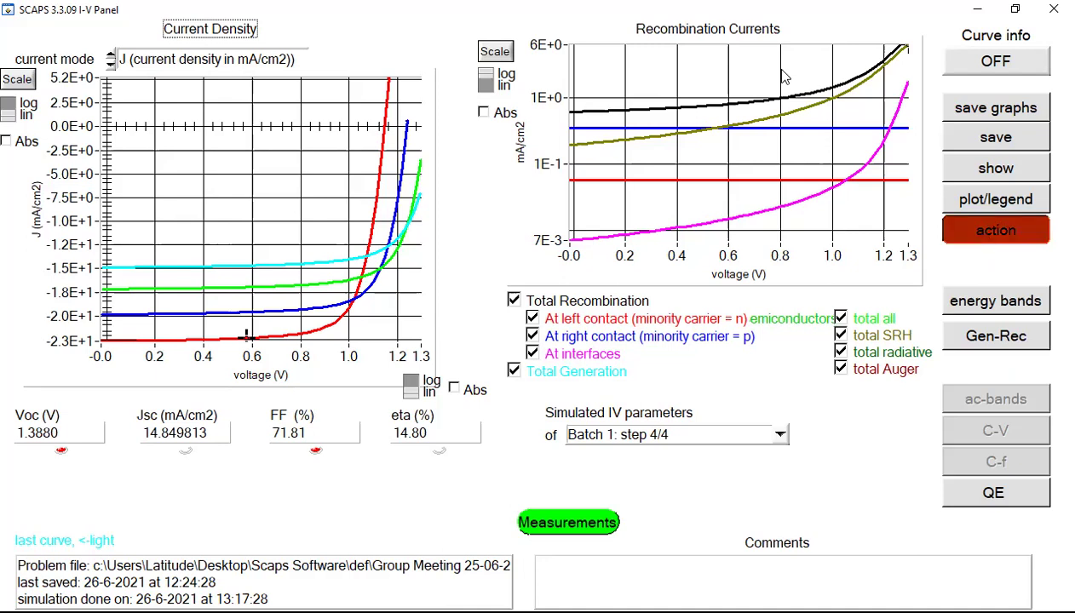
pyautogui.click(929, 14)
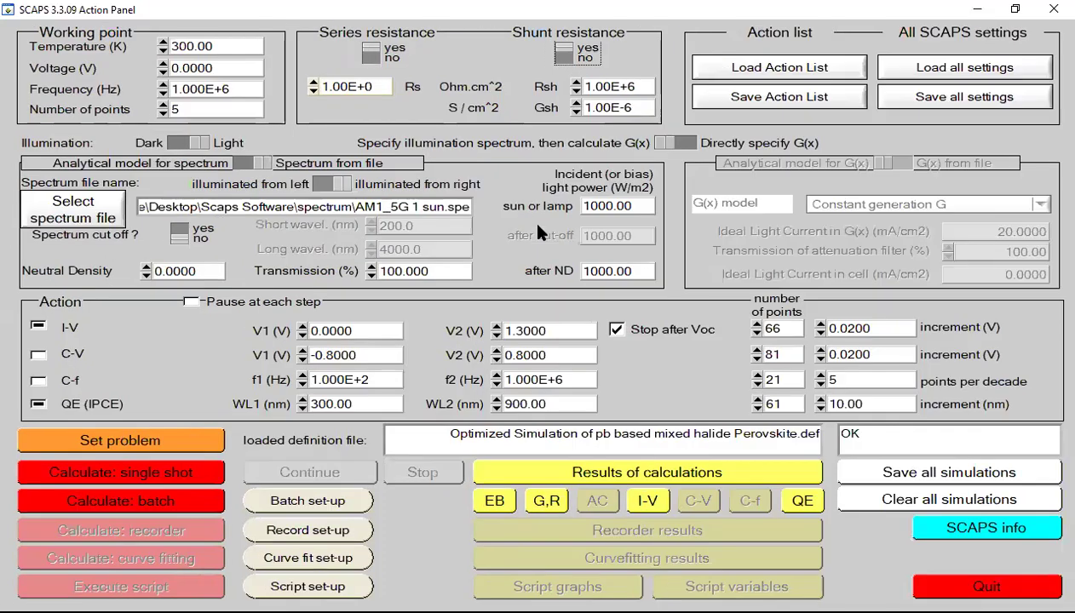
# Clear all simulations and replace the old band-gap row in Batch set-up with a new row
pyautogui.click(890, 501)
pyautogui.click(319, 501)
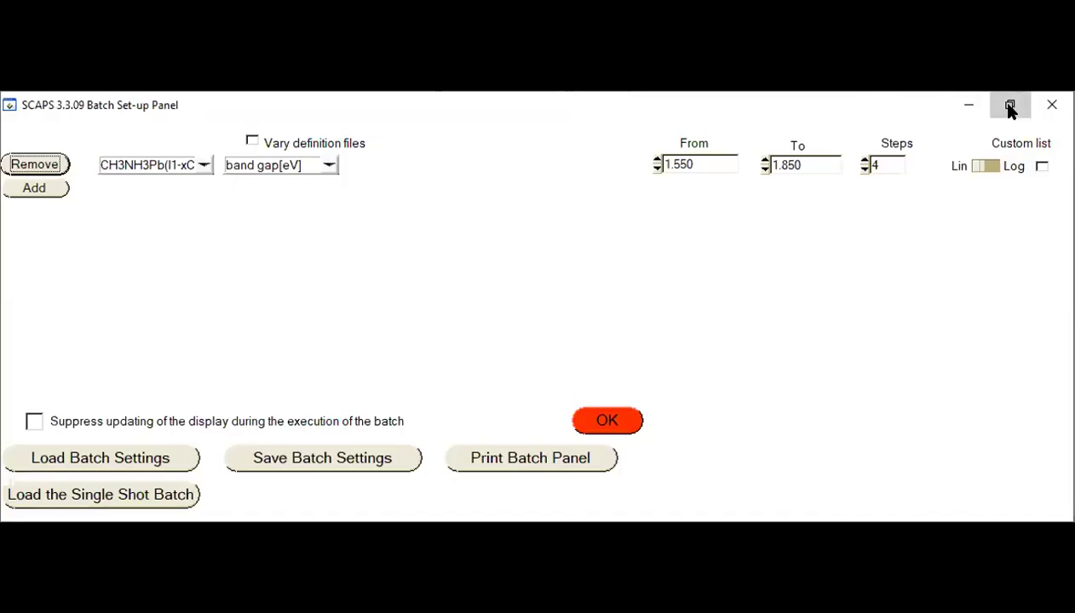
pyautogui.click(1008, 105)
pyautogui.click(49, 91)
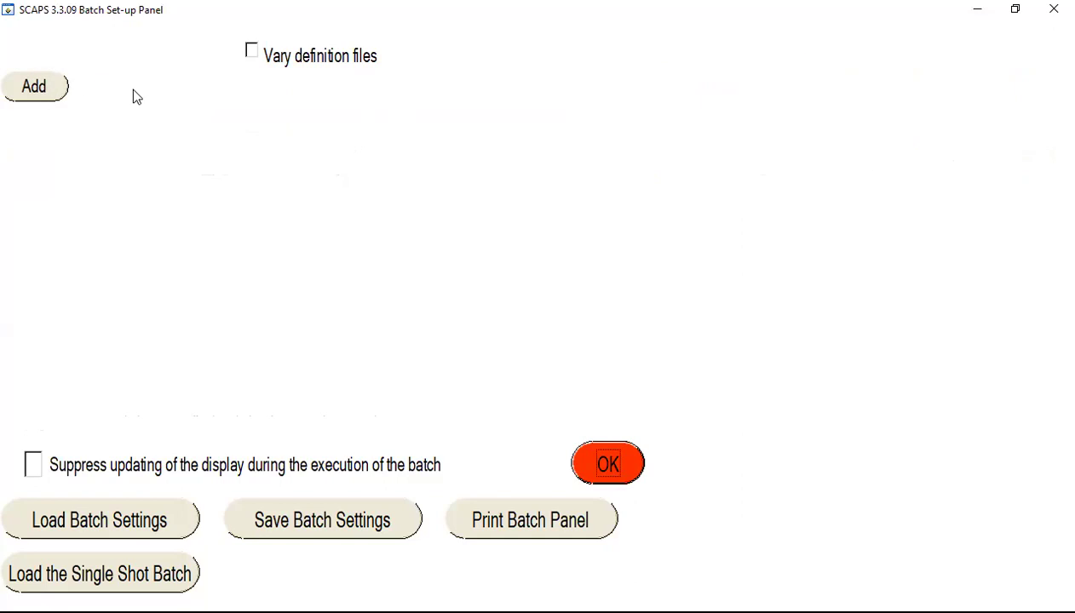
pyautogui.click(47, 90)
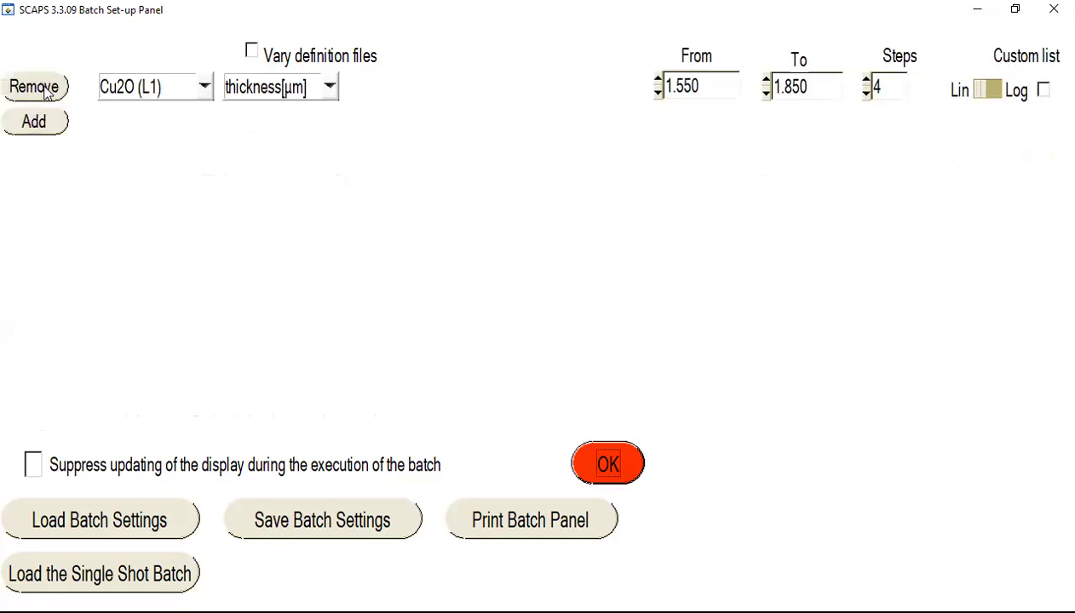
# Make the new batch row vary CH3NH3Pb(I1-xClx)3 (L2) defect 1 capture cross section
pyautogui.click(203, 88)
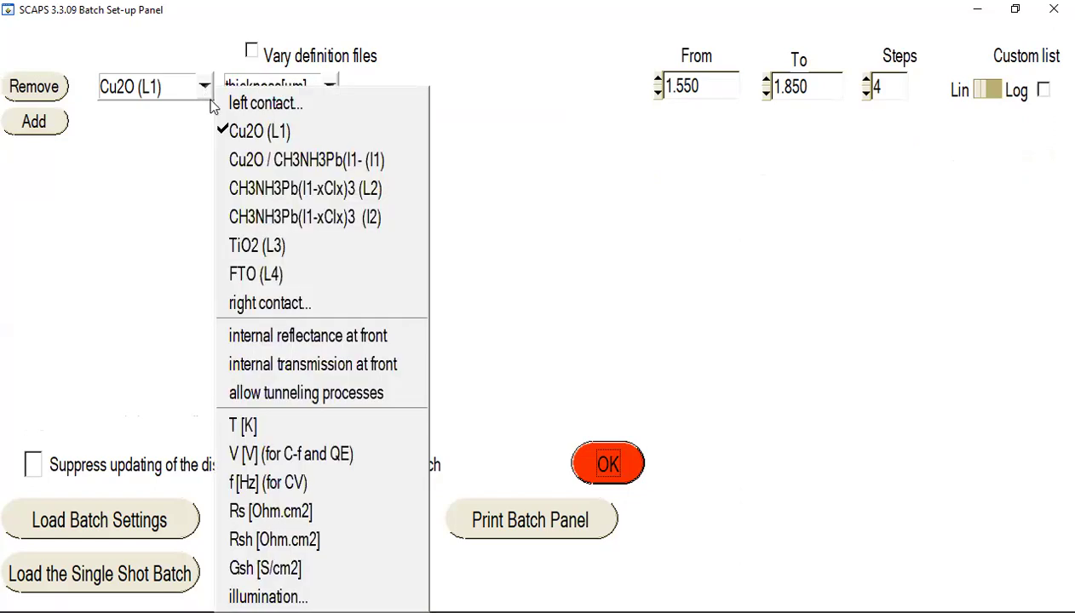
pyautogui.click(280, 189)
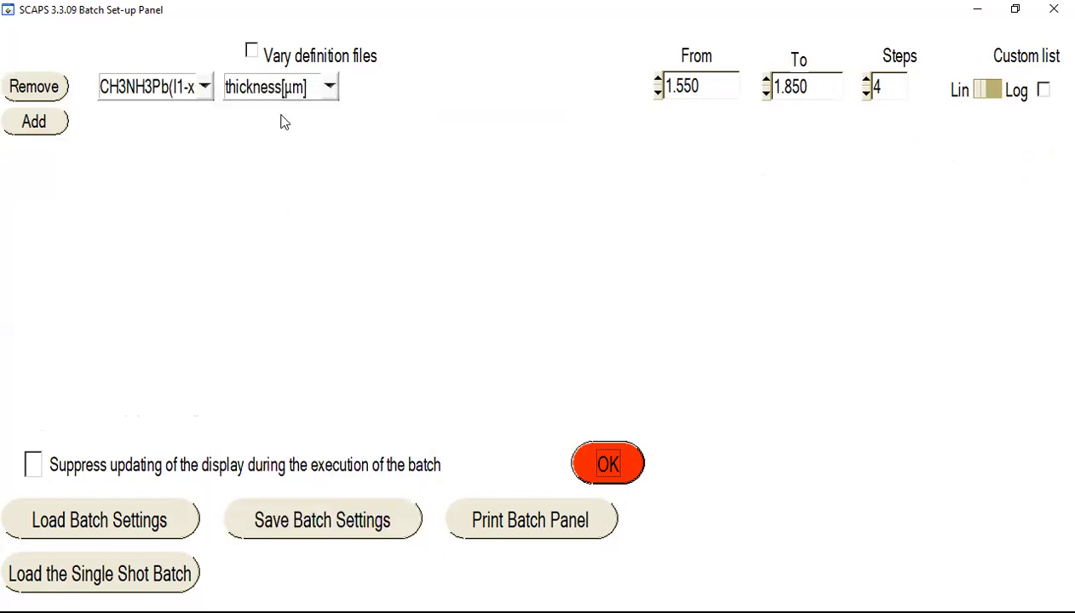
pyautogui.click(329, 89)
pyautogui.click(396, 127)
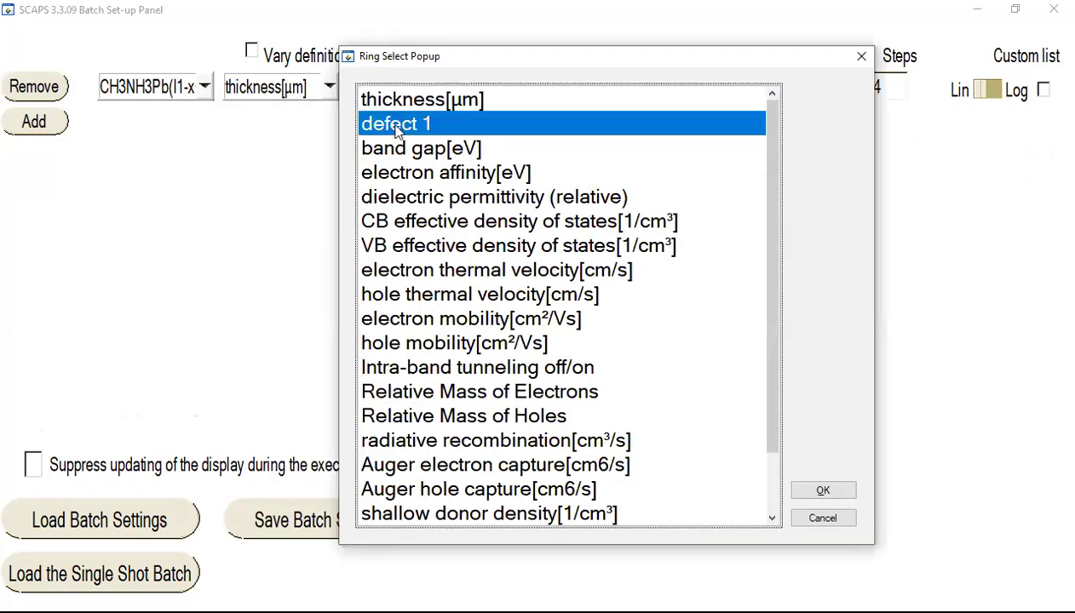
pyautogui.click(838, 488)
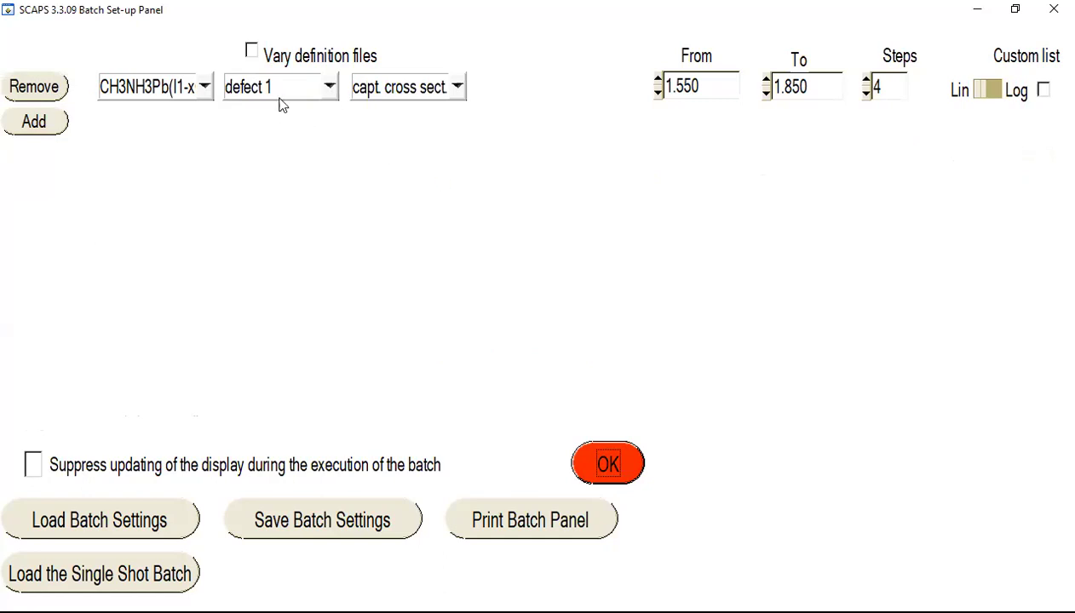
# Enter From 1e14, To 1e19 and 5 steps, then confirm the batch set-up with OK
pyautogui.moveTo(700, 86); pyautogui.dragTo(667, 86)
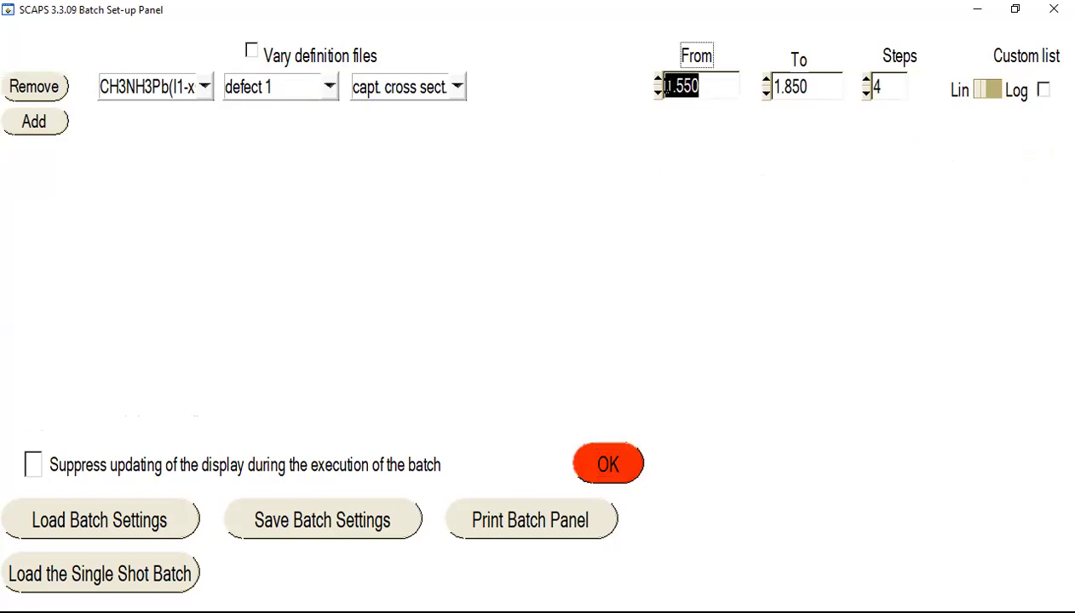
pyautogui.press('BackSpace')
pyautogui.write('1e1')
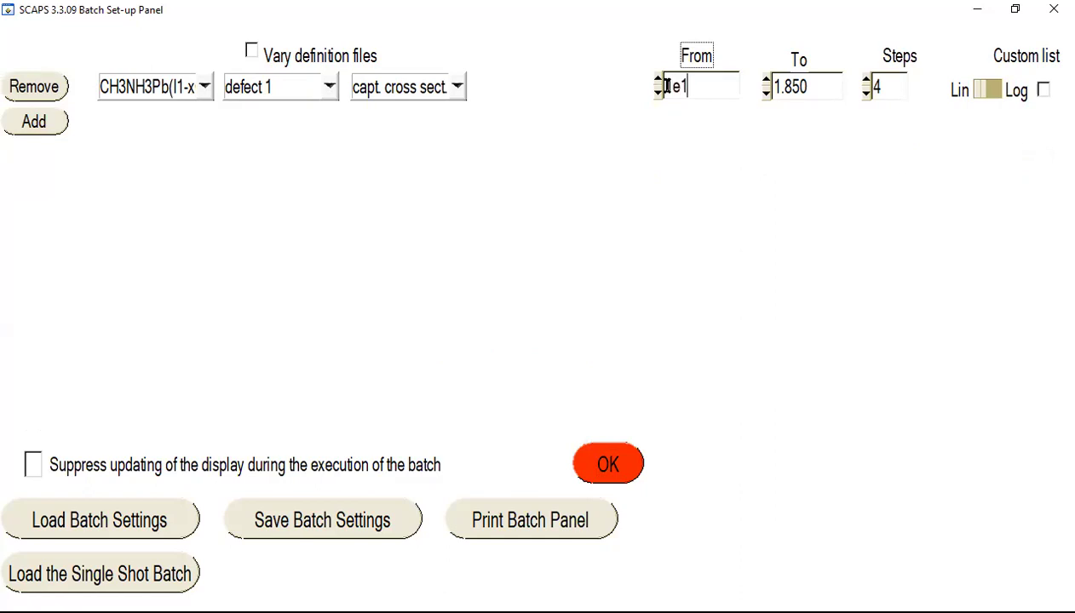
pyautogui.write('4')
pyautogui.moveTo(806, 86); pyautogui.dragTo(775, 89)
pyautogui.write('1e19')
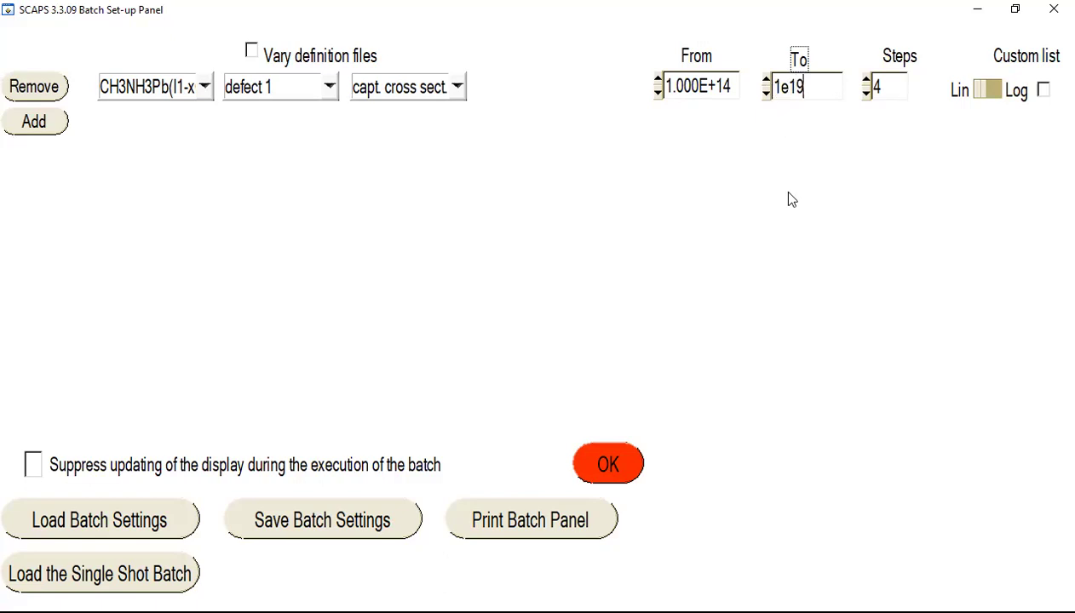
pyautogui.press('Tab')
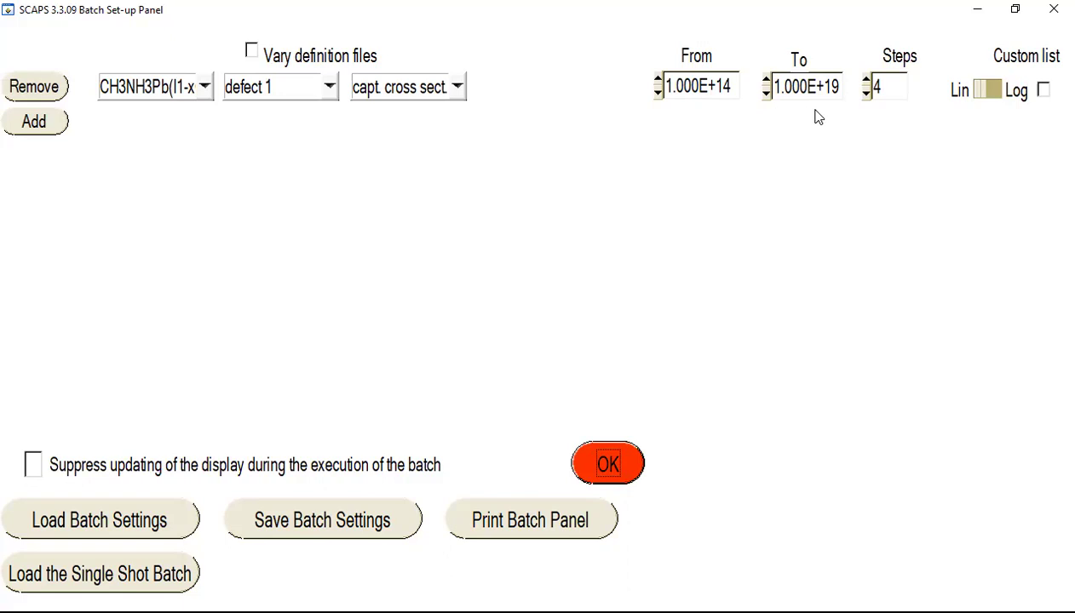
pyautogui.click(889, 88)
pyautogui.press('BackSpace')
pyautogui.write('5')
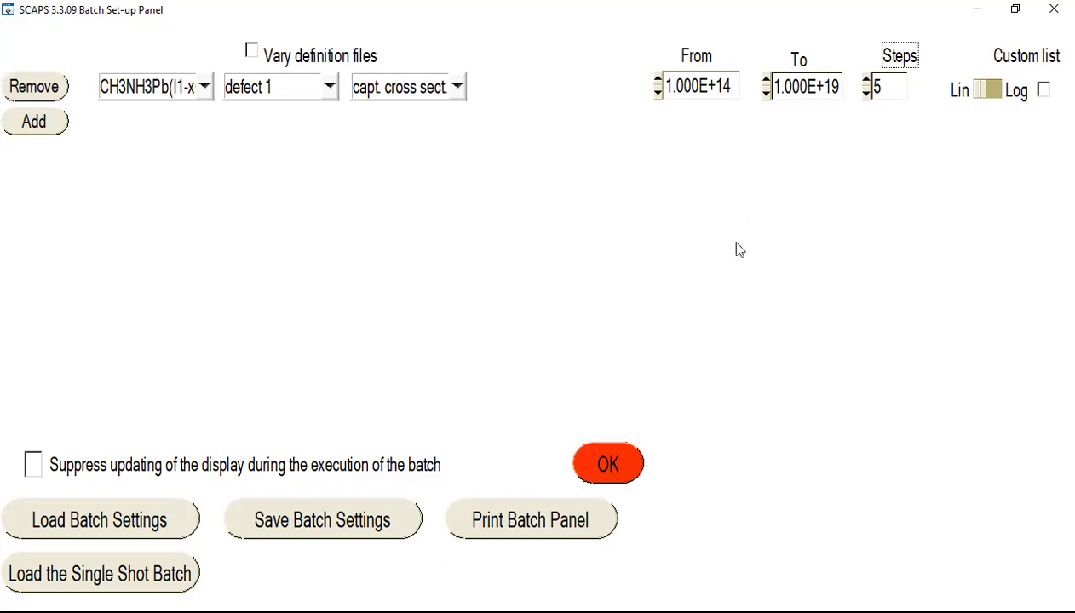
pyautogui.click(608, 464)
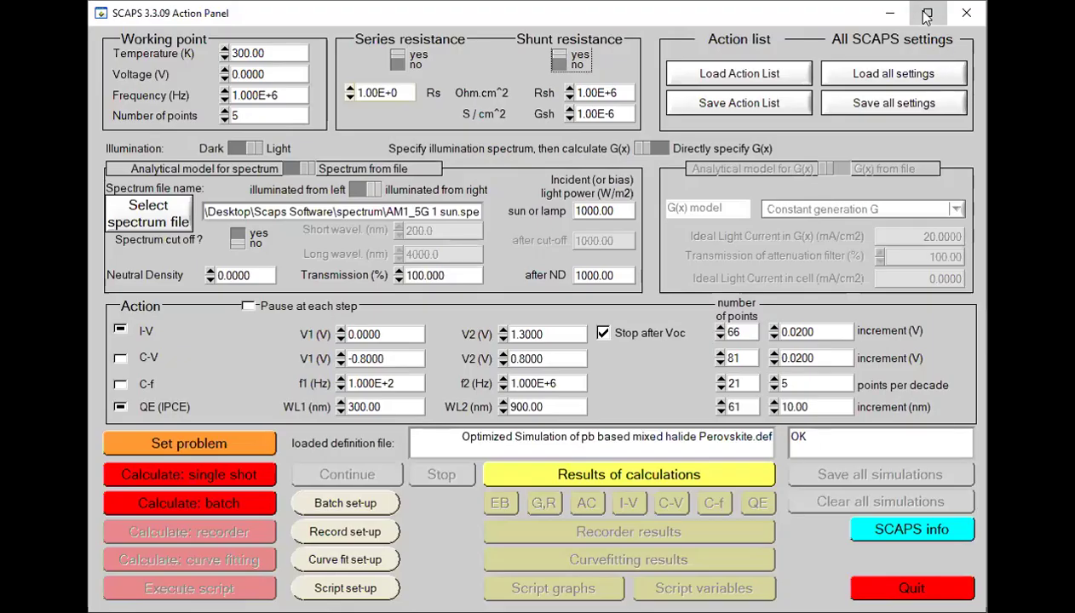
# Maximize the Action Panel and start the capture cross-section batch calculation
pyautogui.click(927, 14)
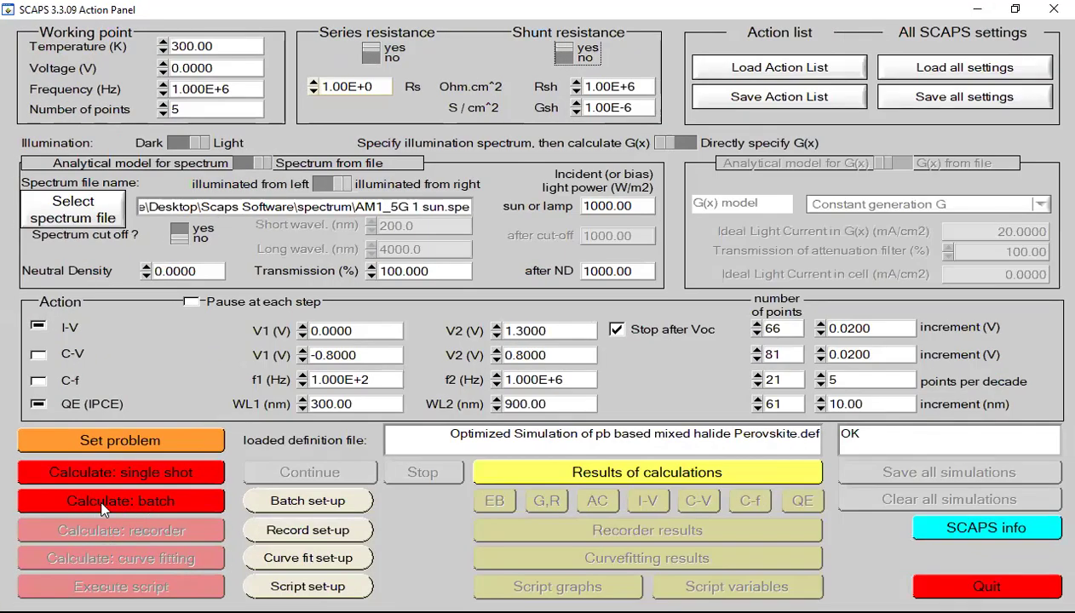
pyautogui.click(96, 507)
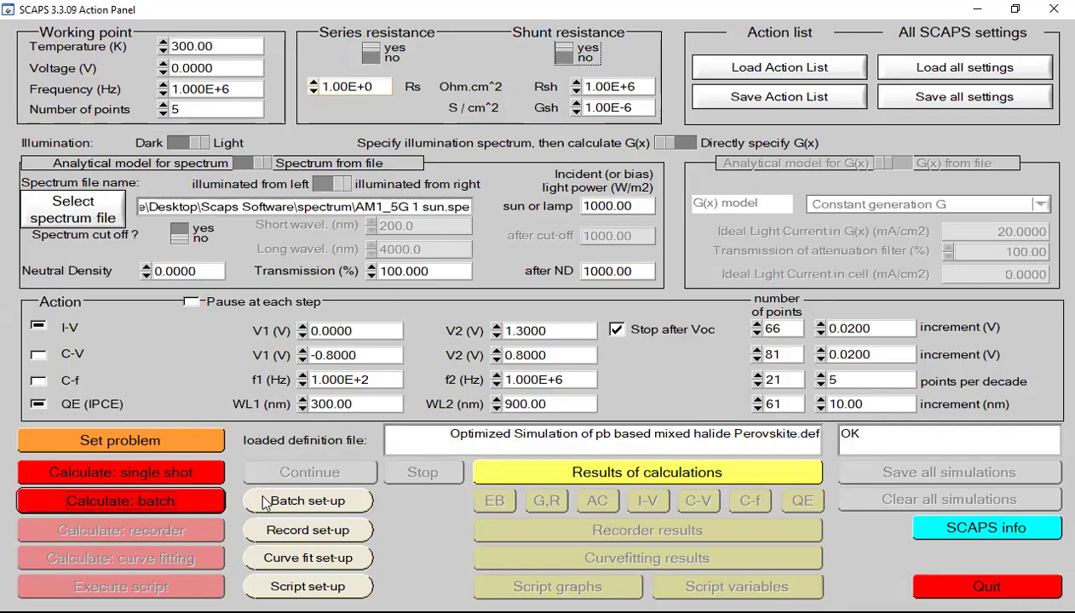